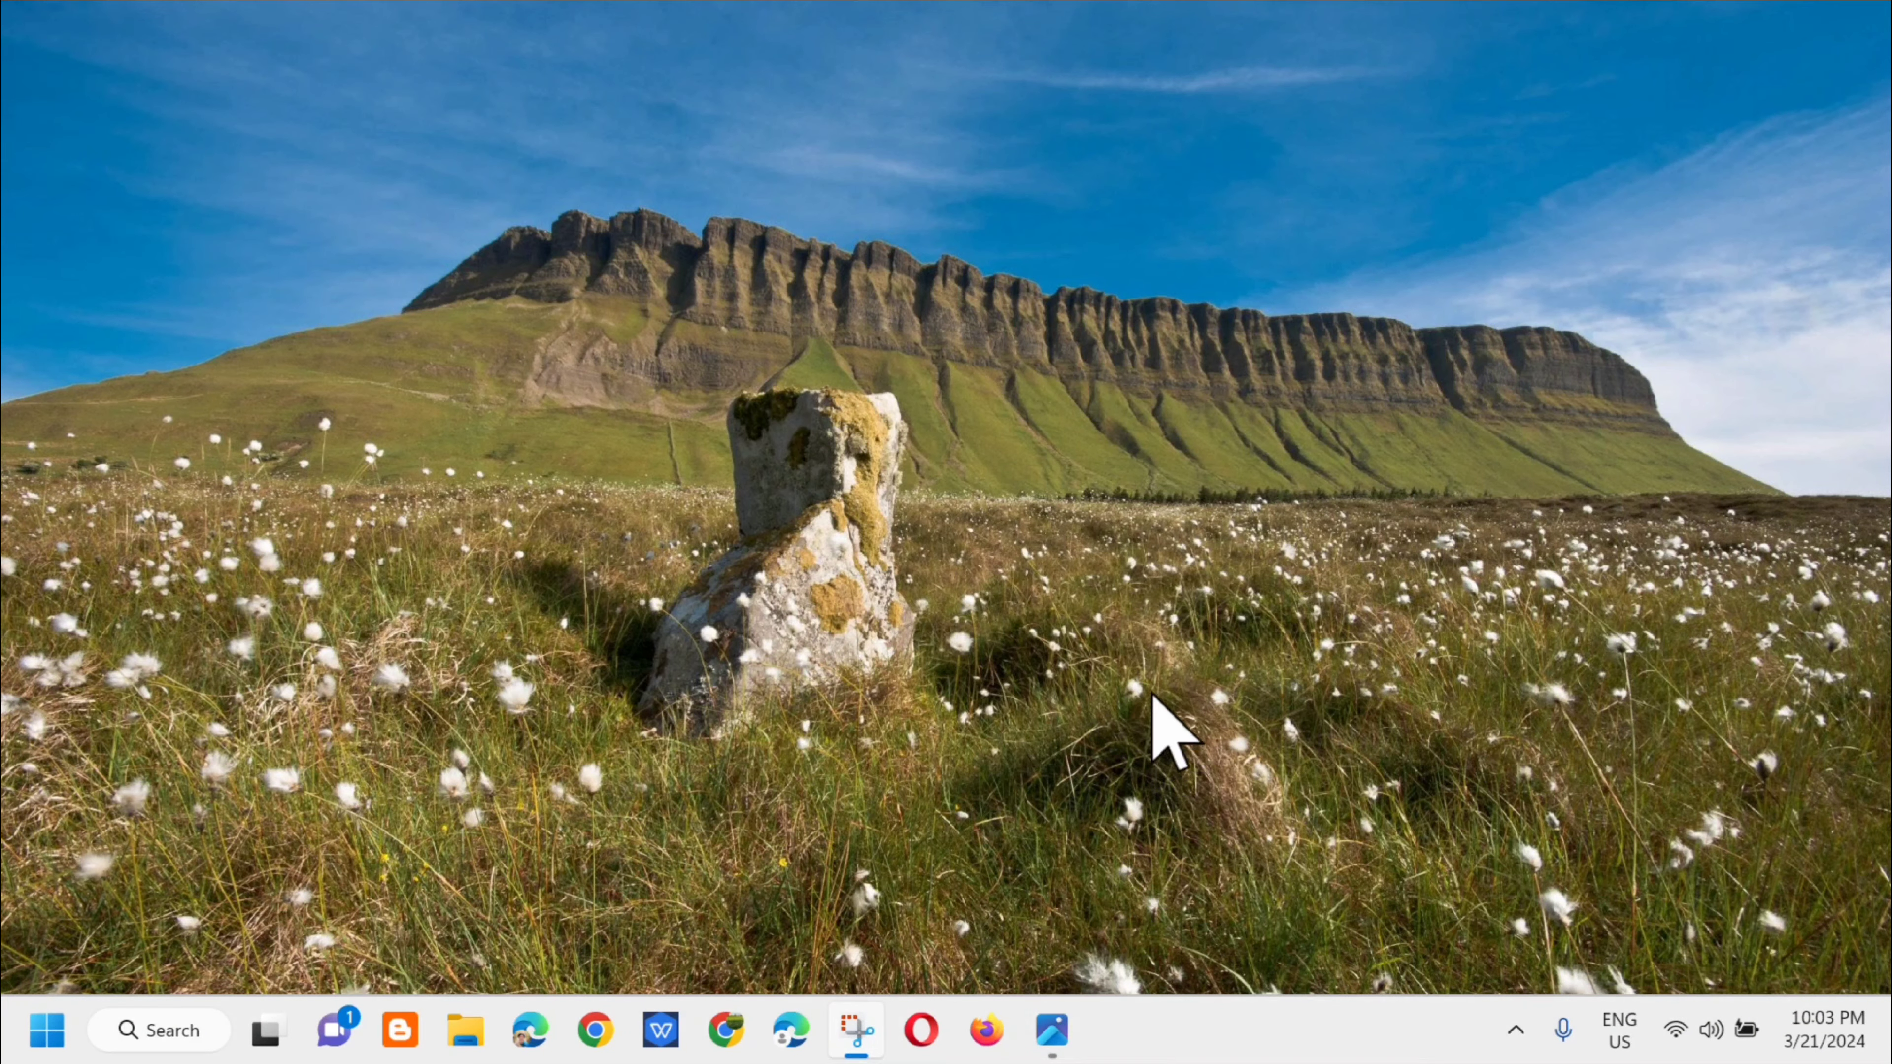
{"action": "left_click", "coordinate": [169, 1032]}
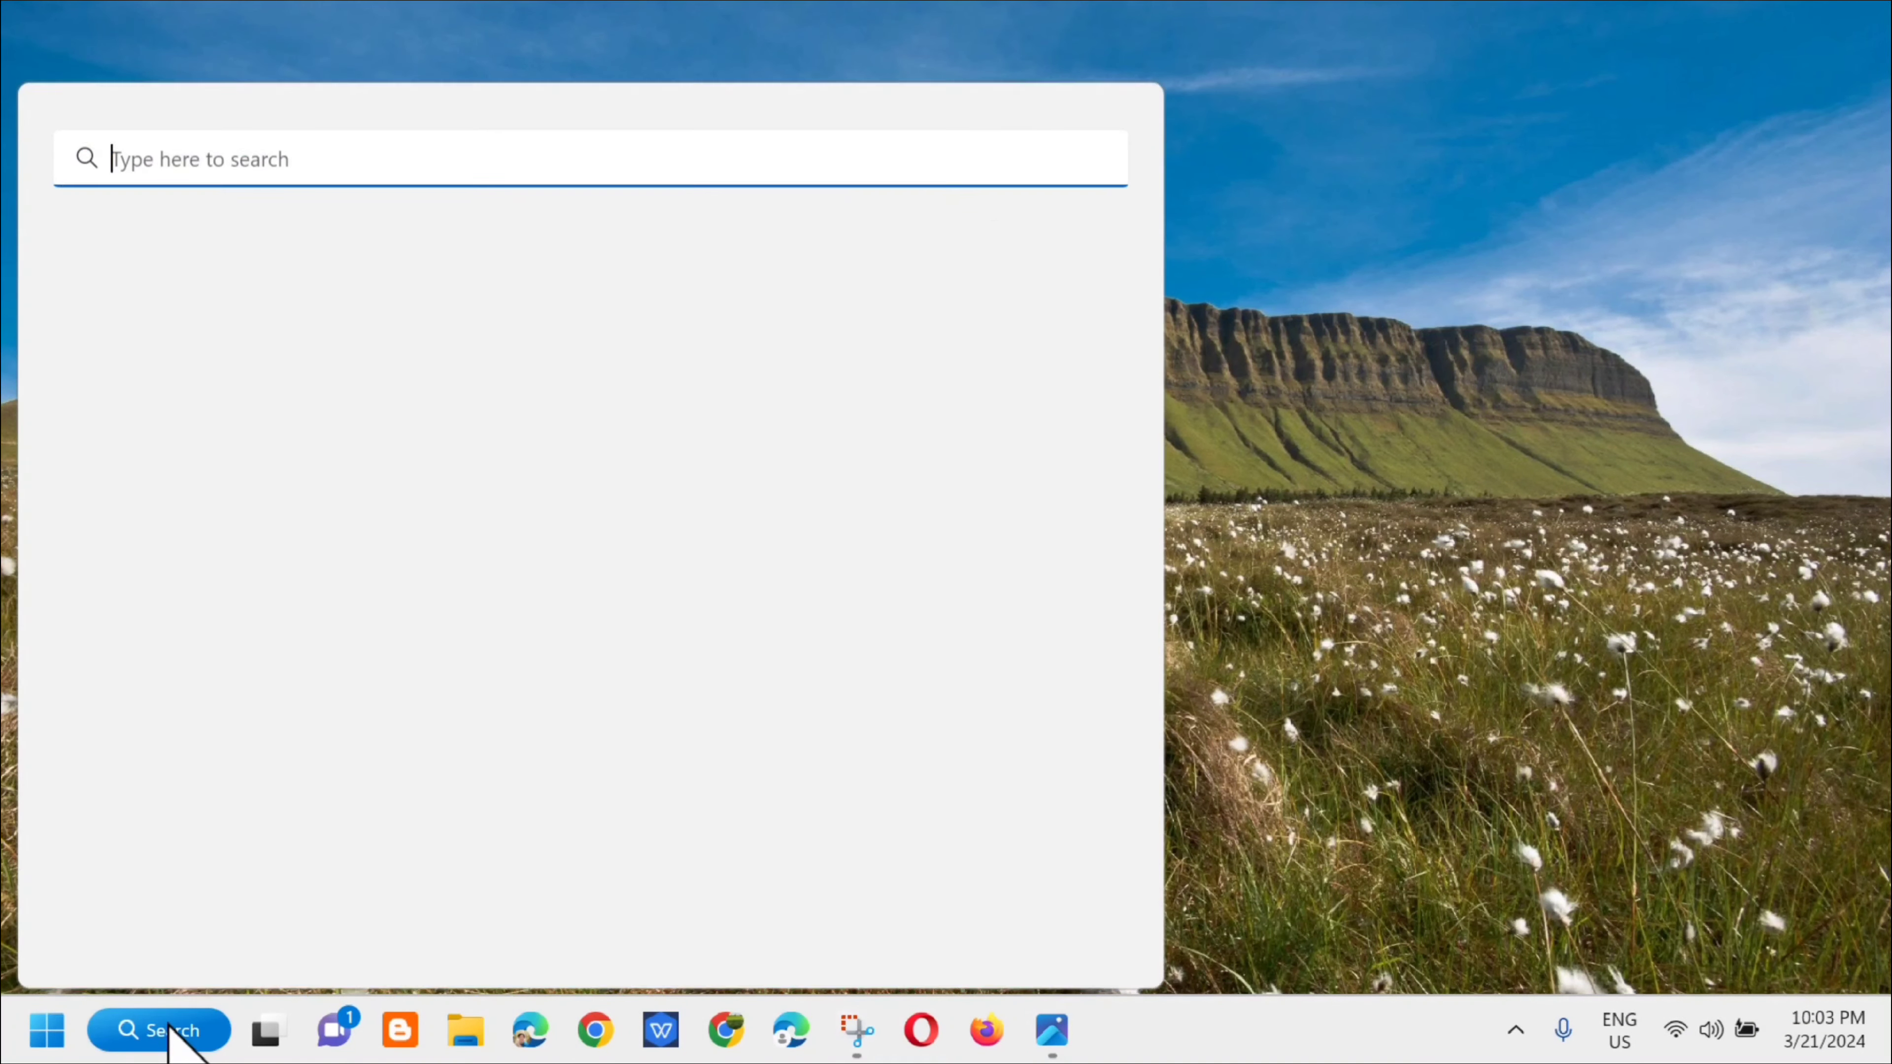
{"action": "type", "text": "sett"}
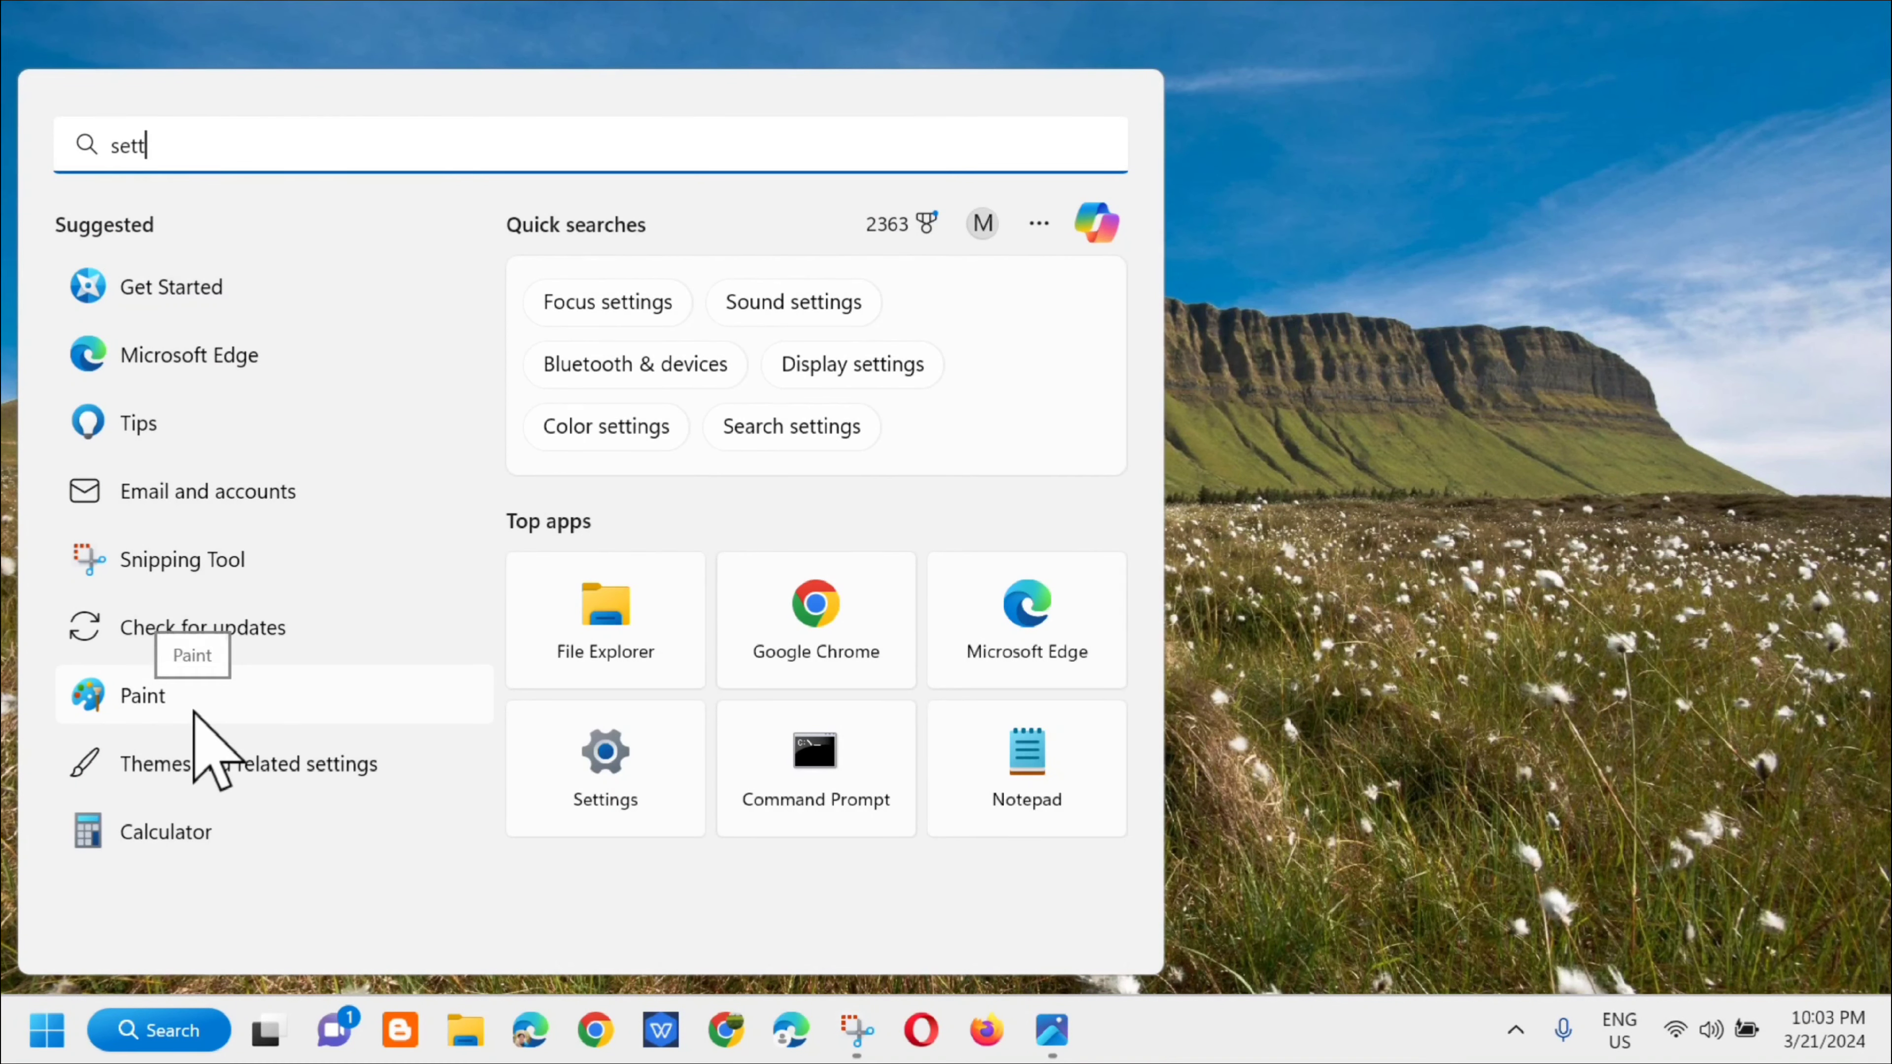
{"action": "left_click", "coordinate": [1461, 141]}
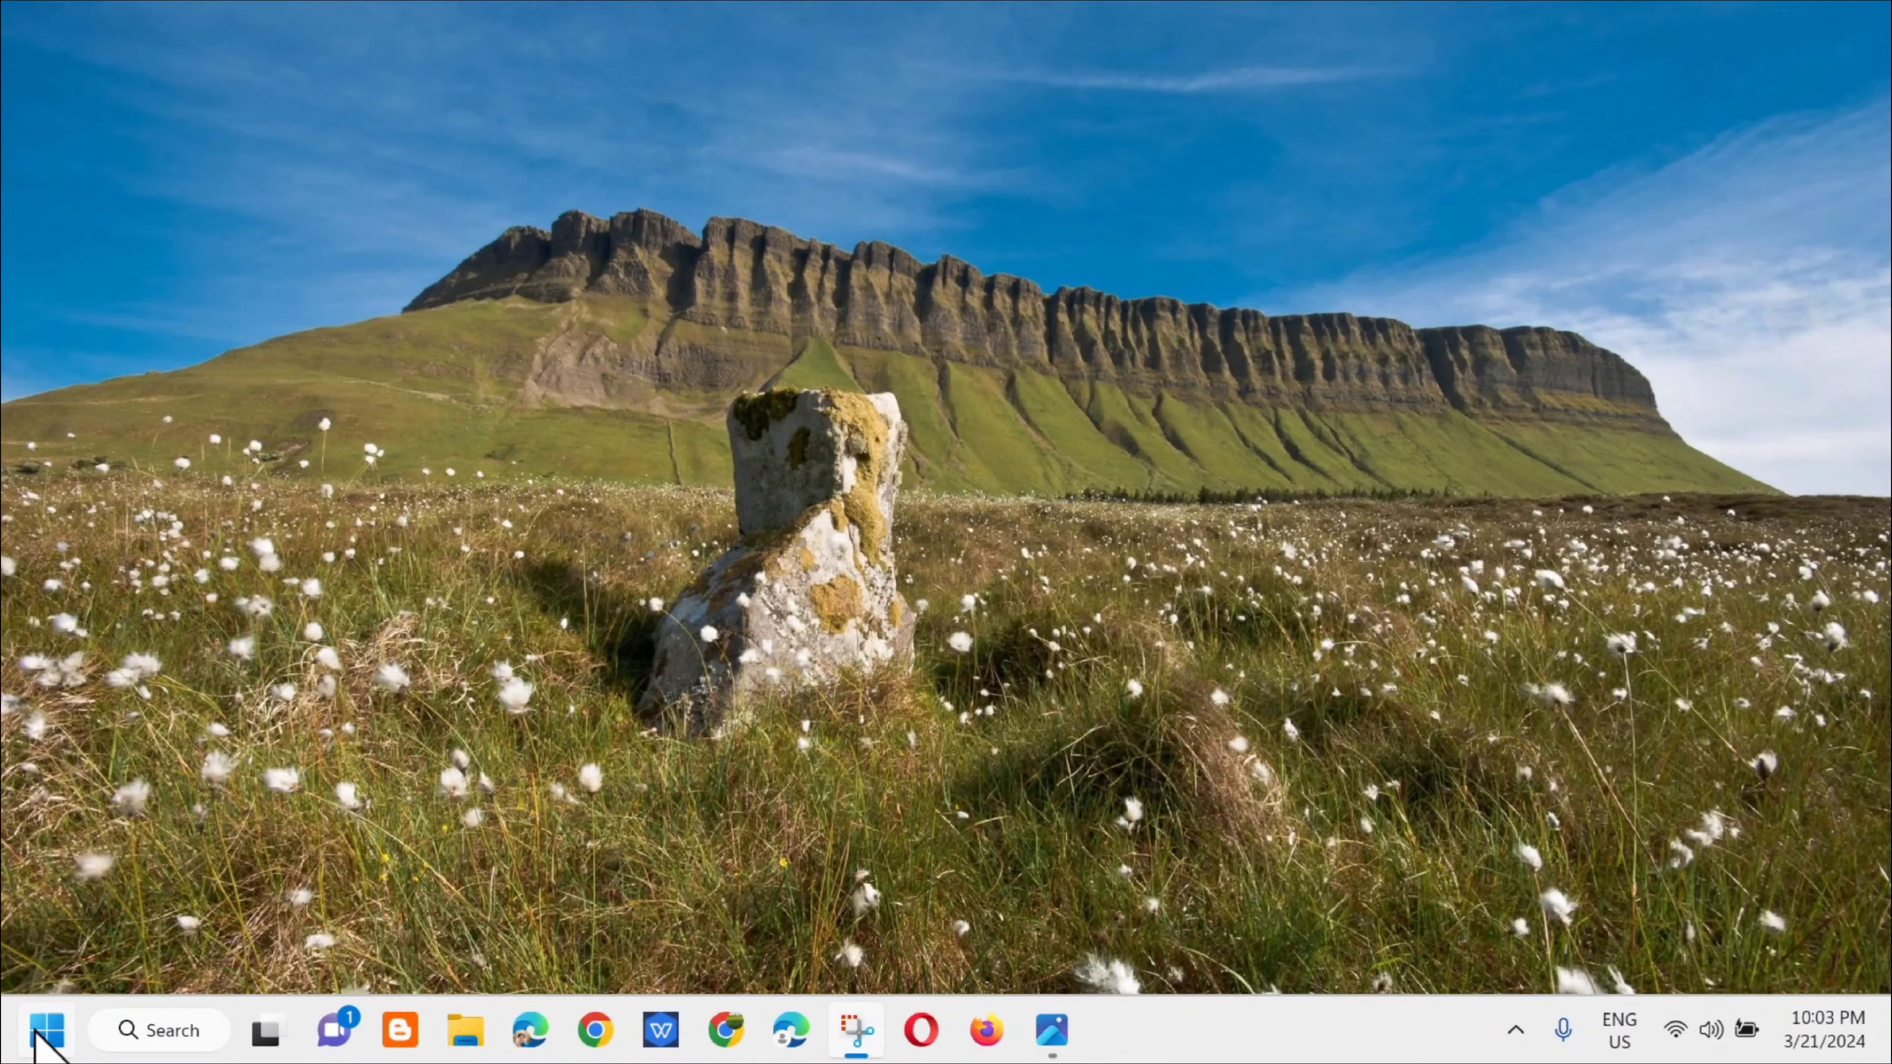
Step: Open the Local Group Policy Editor by running gpedit.msc
{"action": "right_click", "coordinate": [44, 1036]}
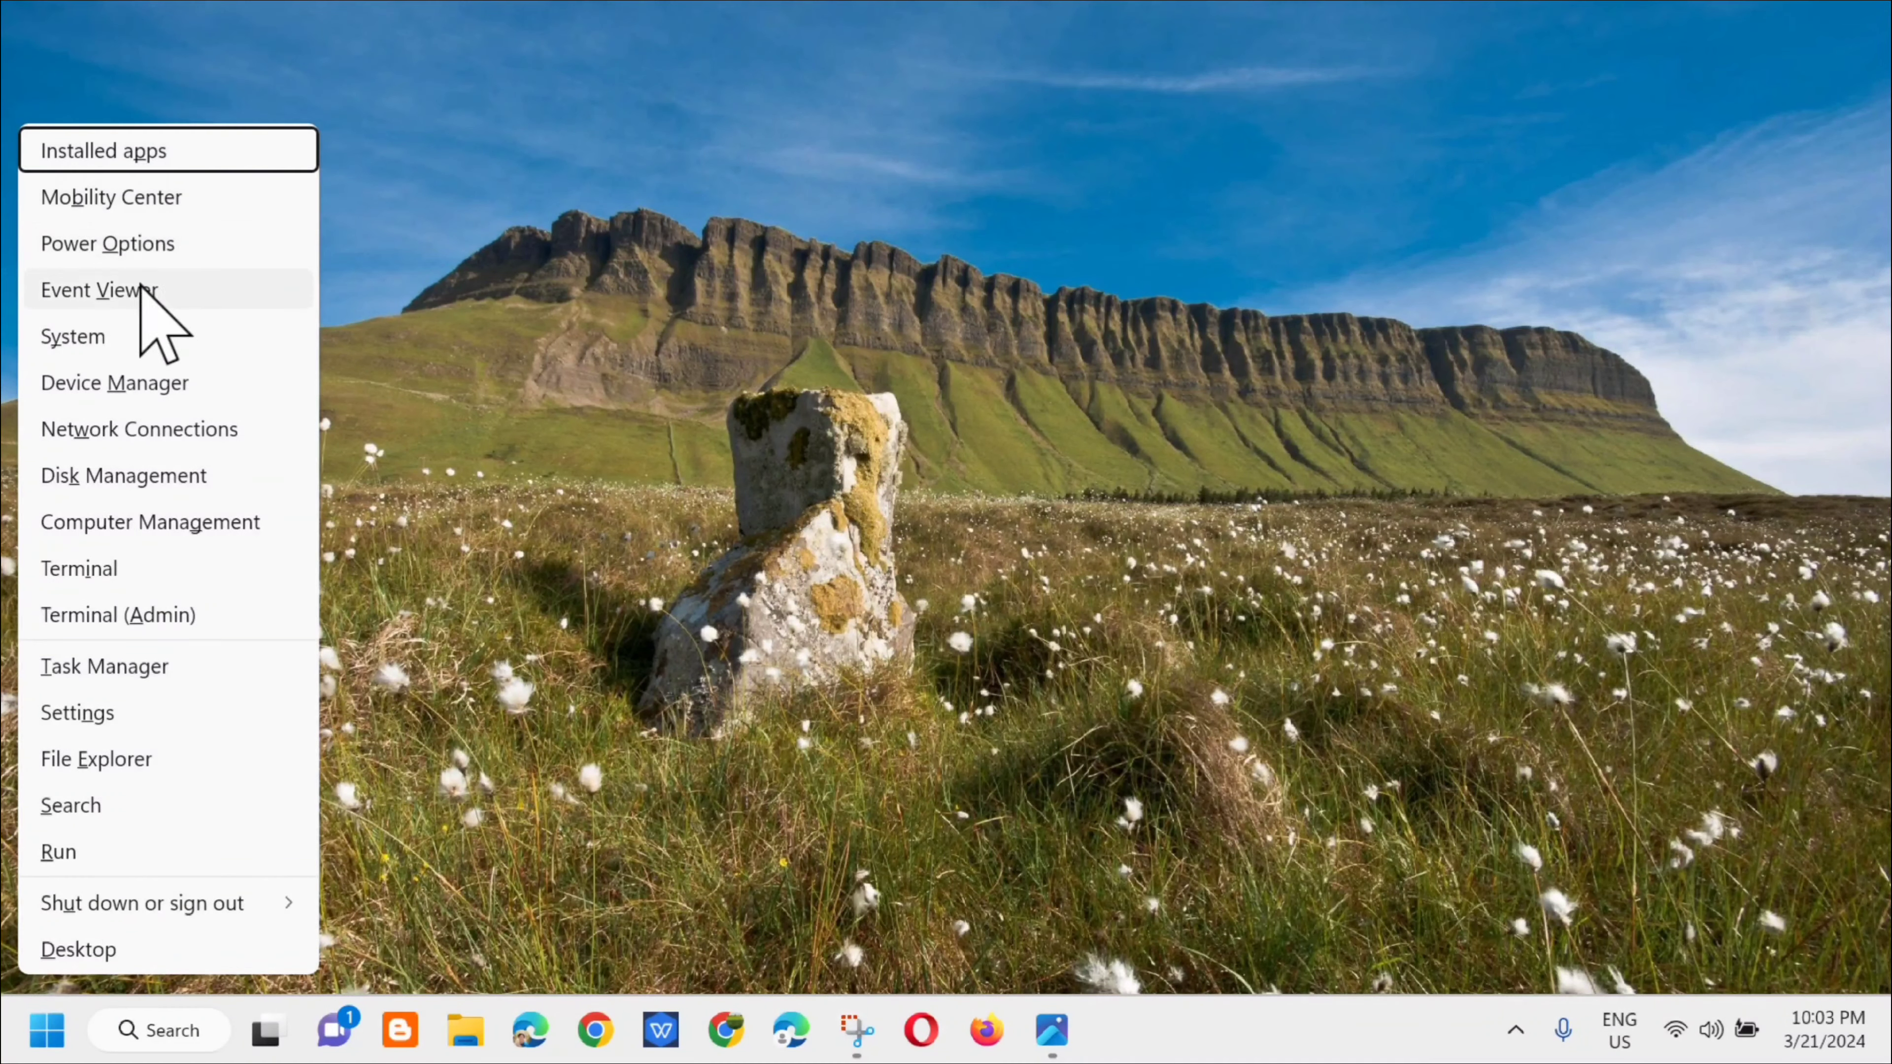
{"action": "left_click", "coordinate": [81, 857]}
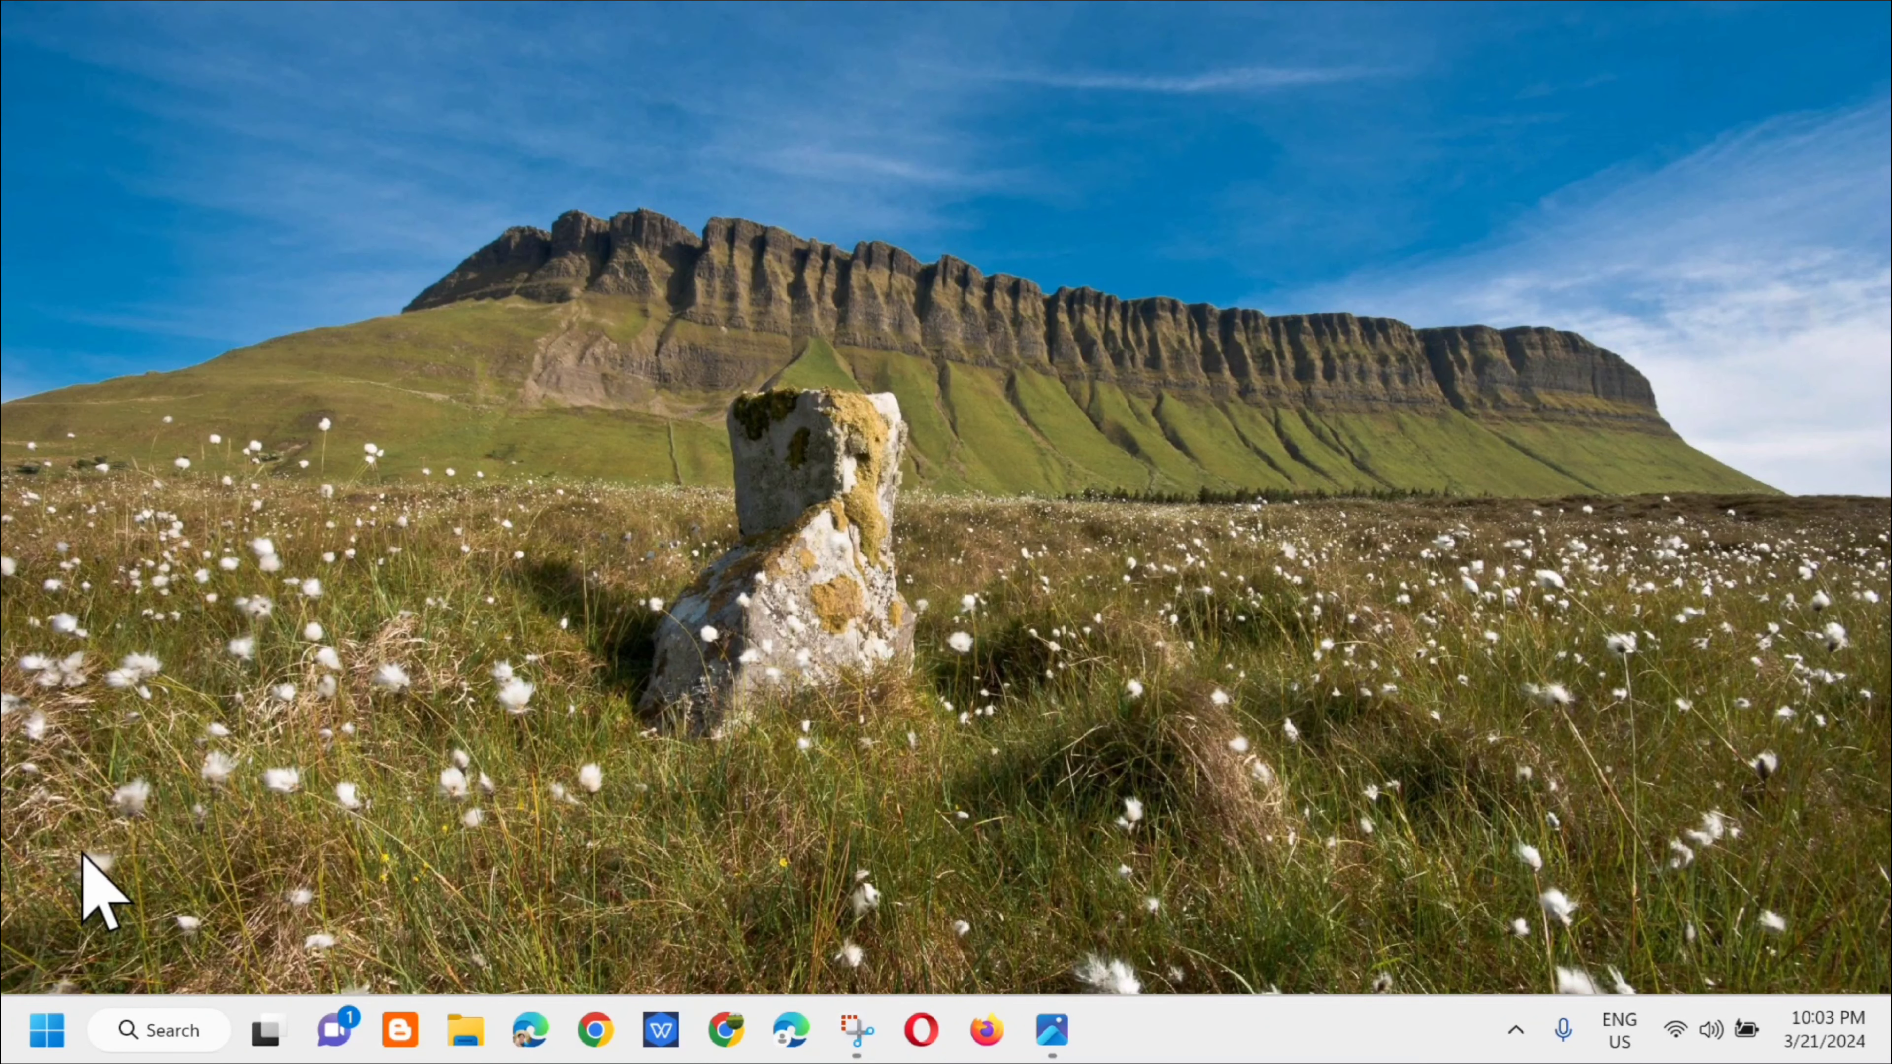
{"action": "left_click", "coordinate": [307, 829]}
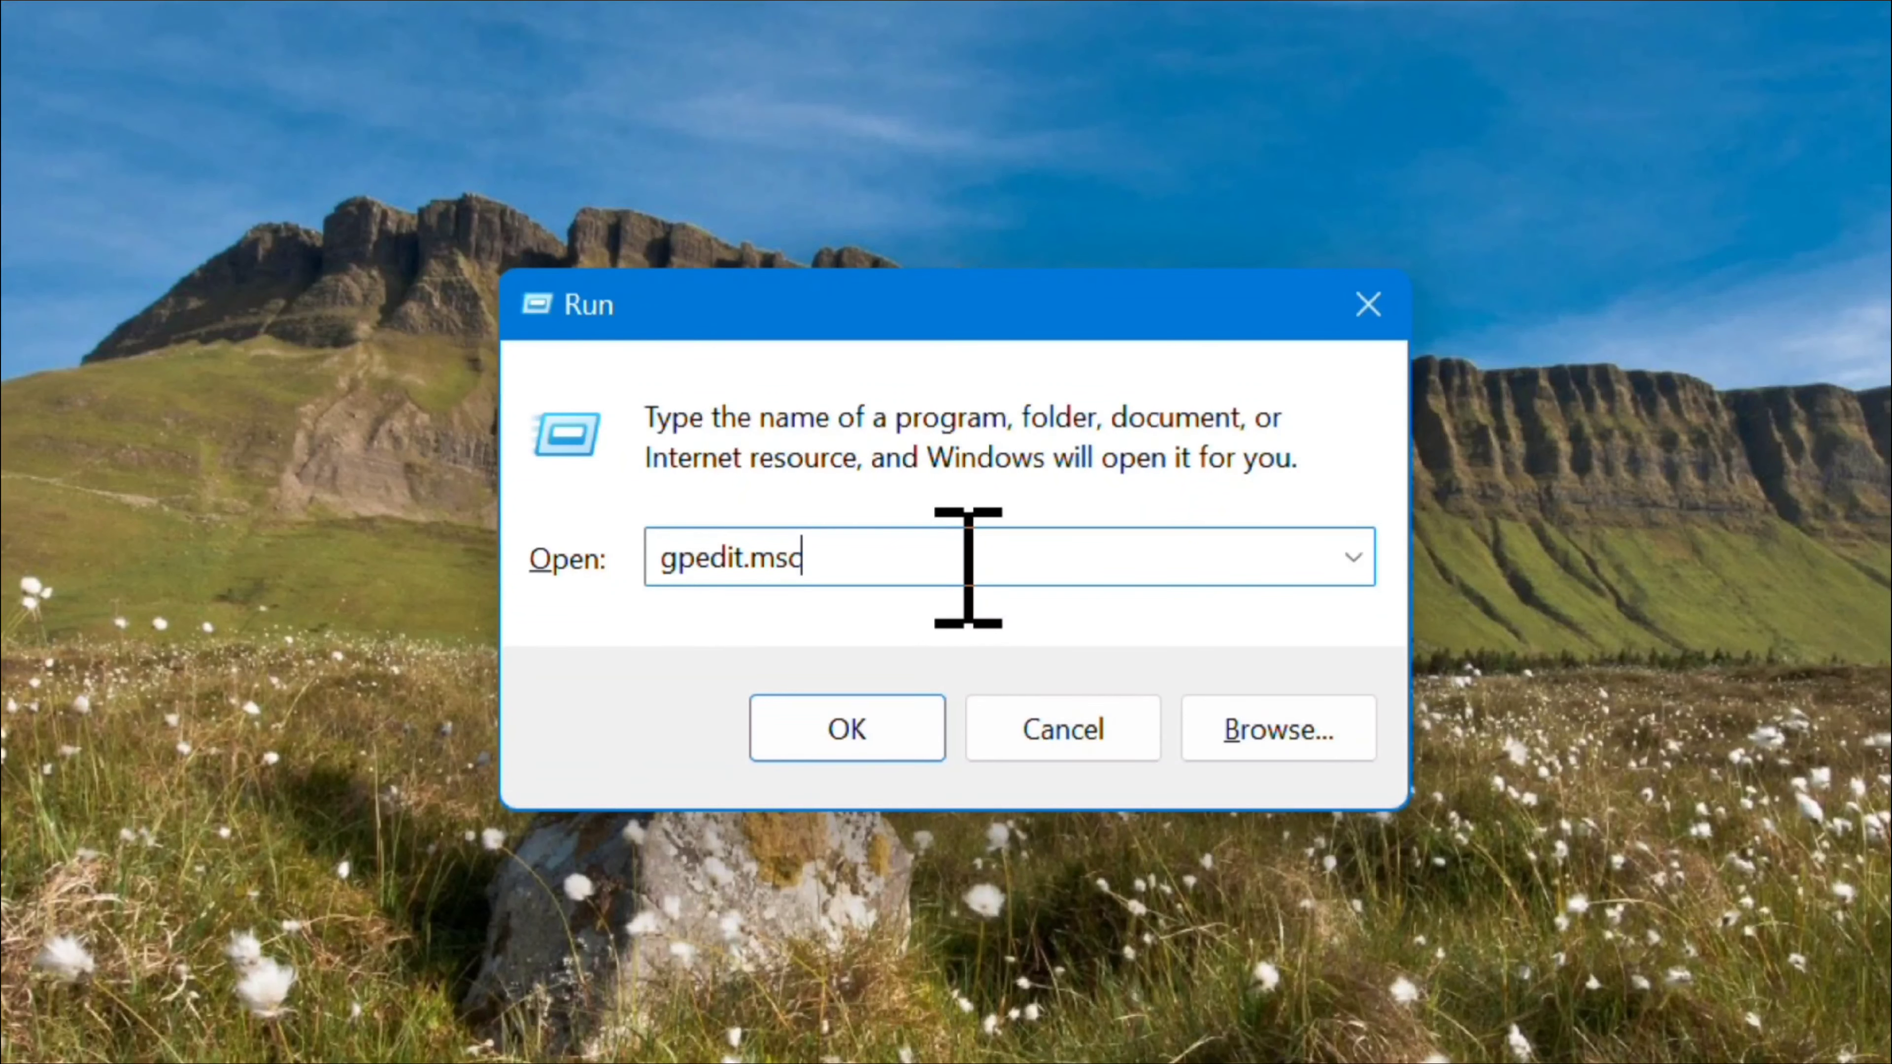
{"action": "left_click", "coordinate": [847, 728]}
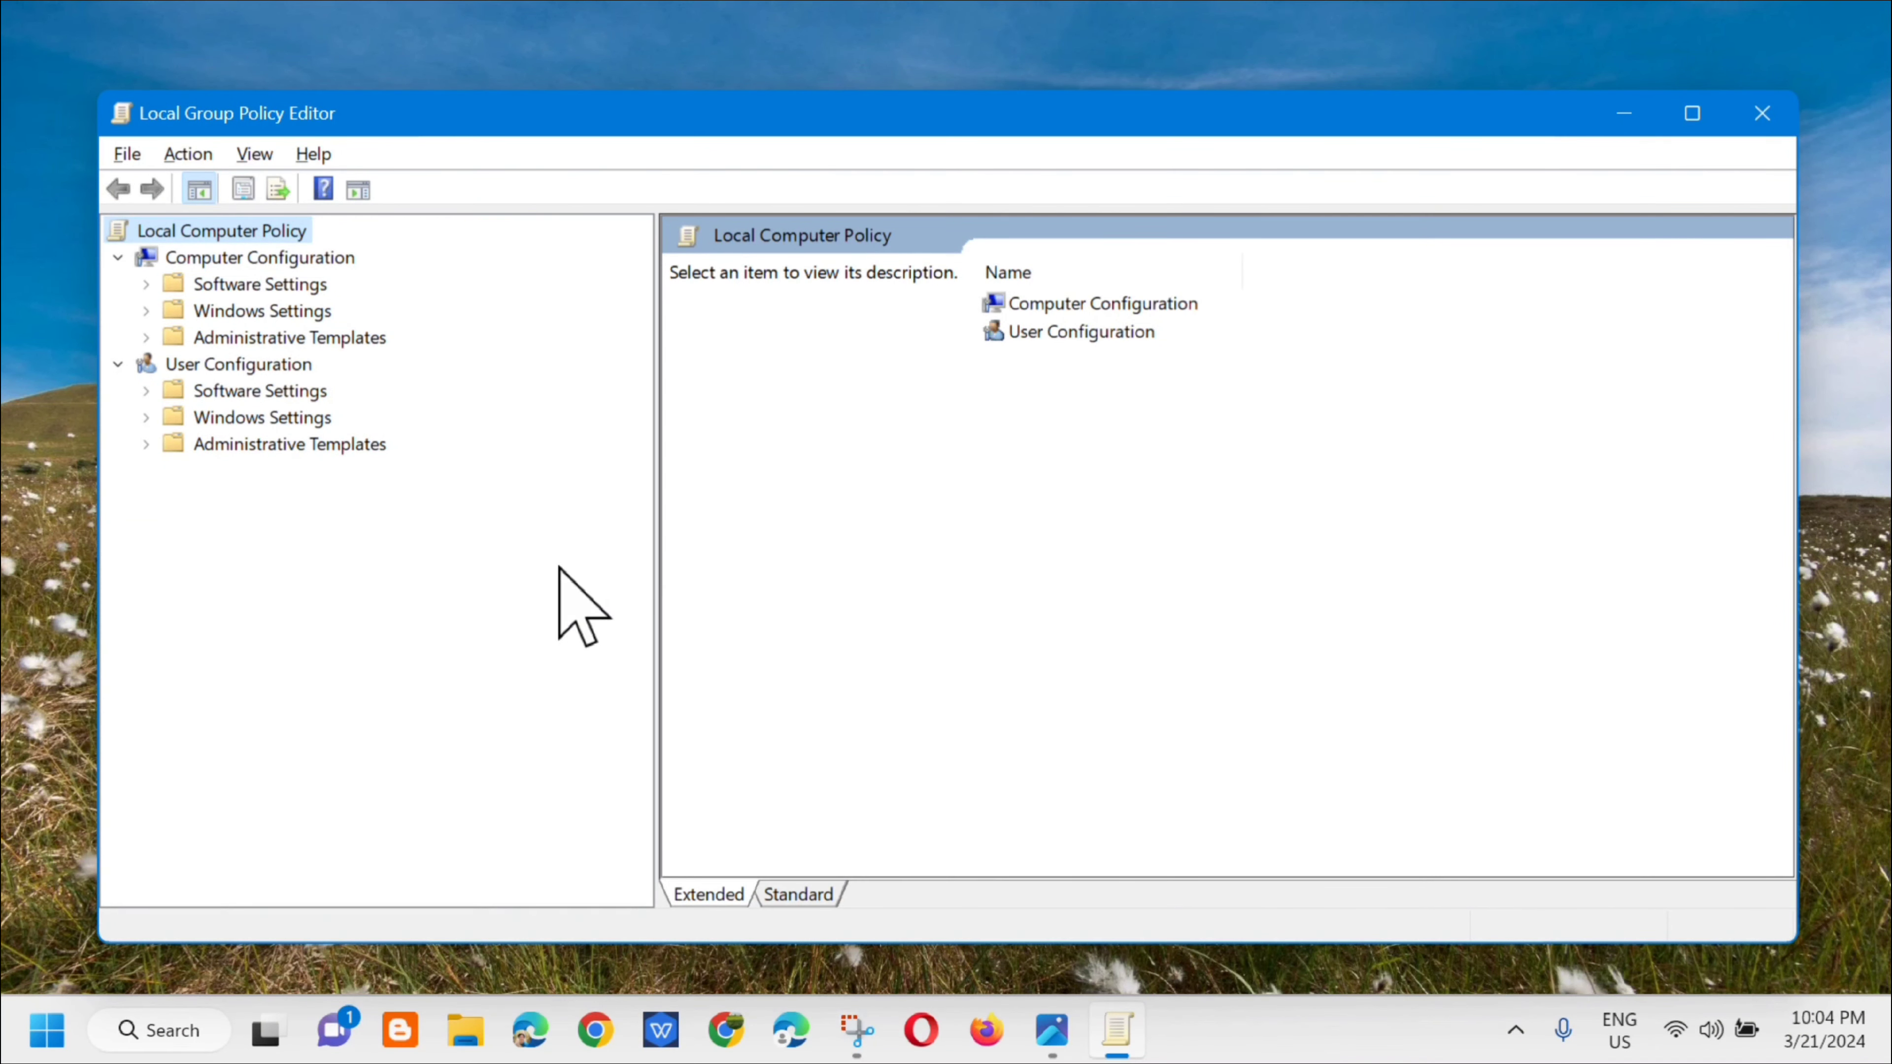
Step: Under Computer Configuration, open Administrative Templates > Windows Components > Windows Game Recording and Broadcasting
{"action": "left_click", "coordinate": [146, 337]}
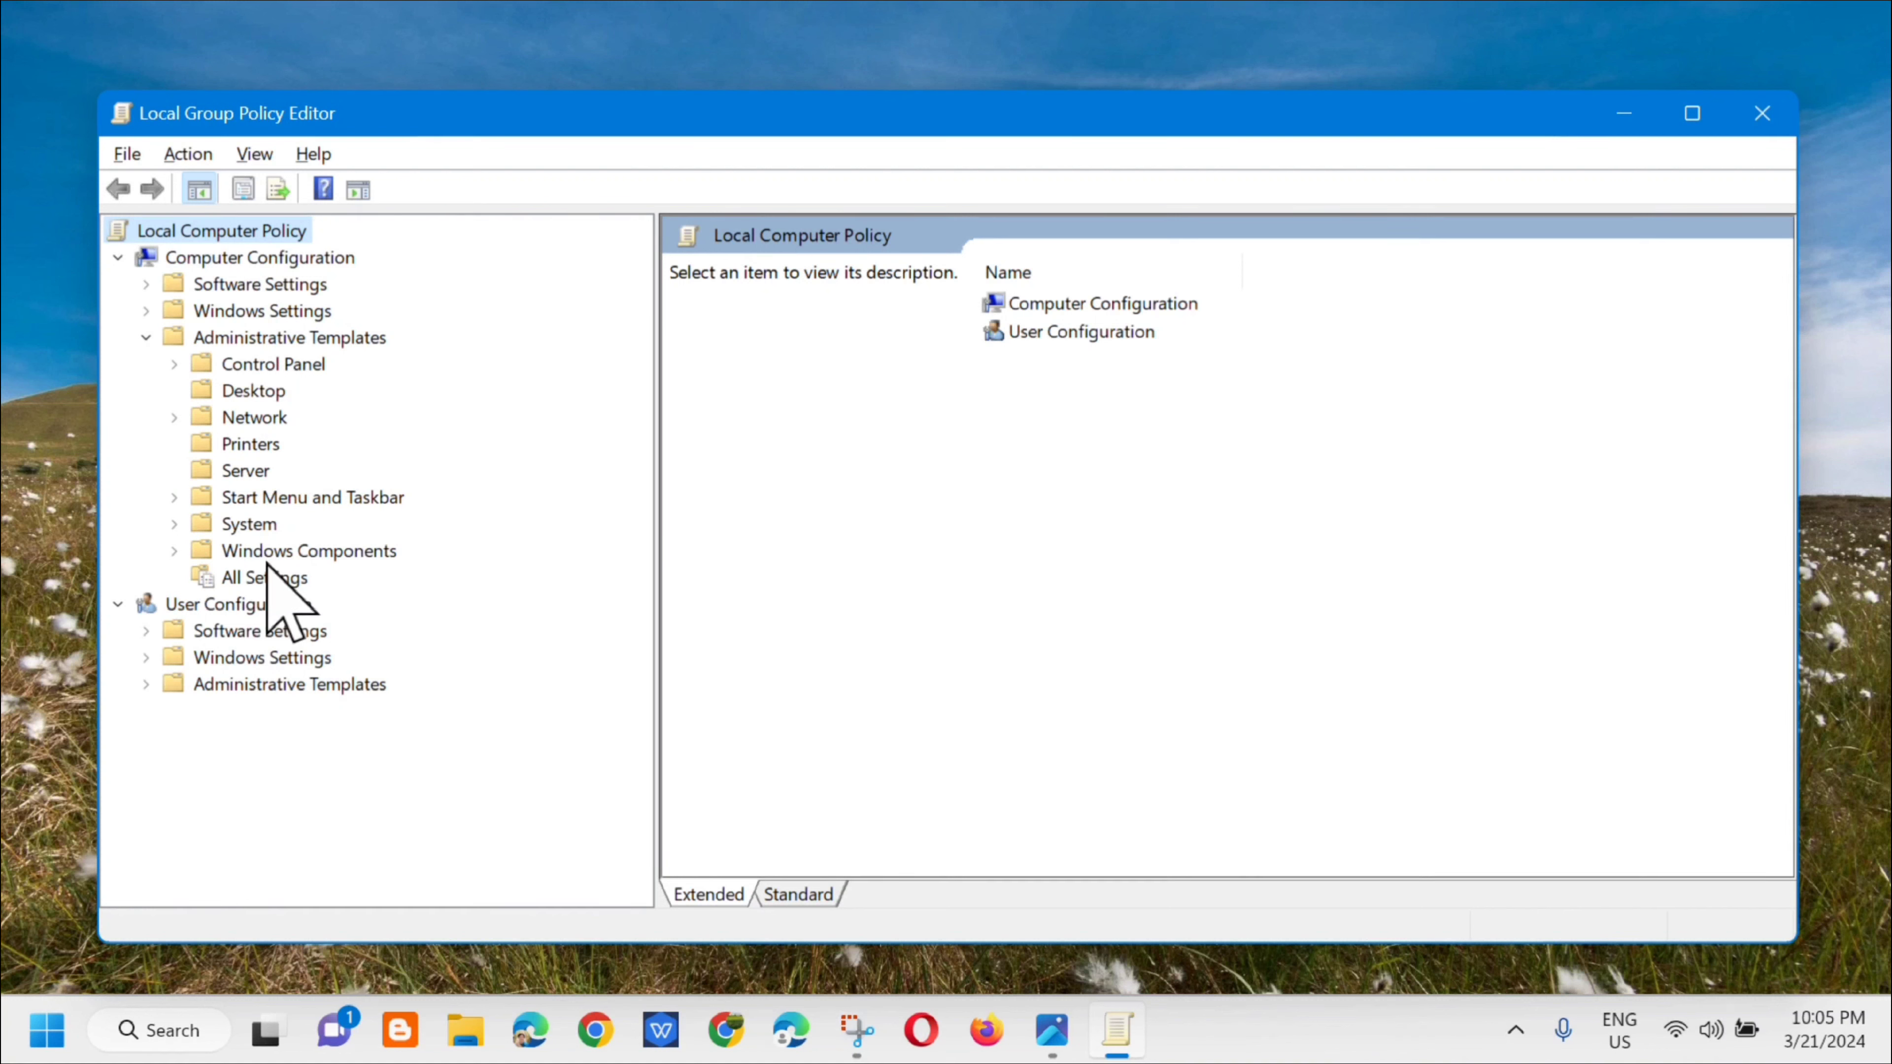
{"action": "left_click", "coordinate": [174, 551]}
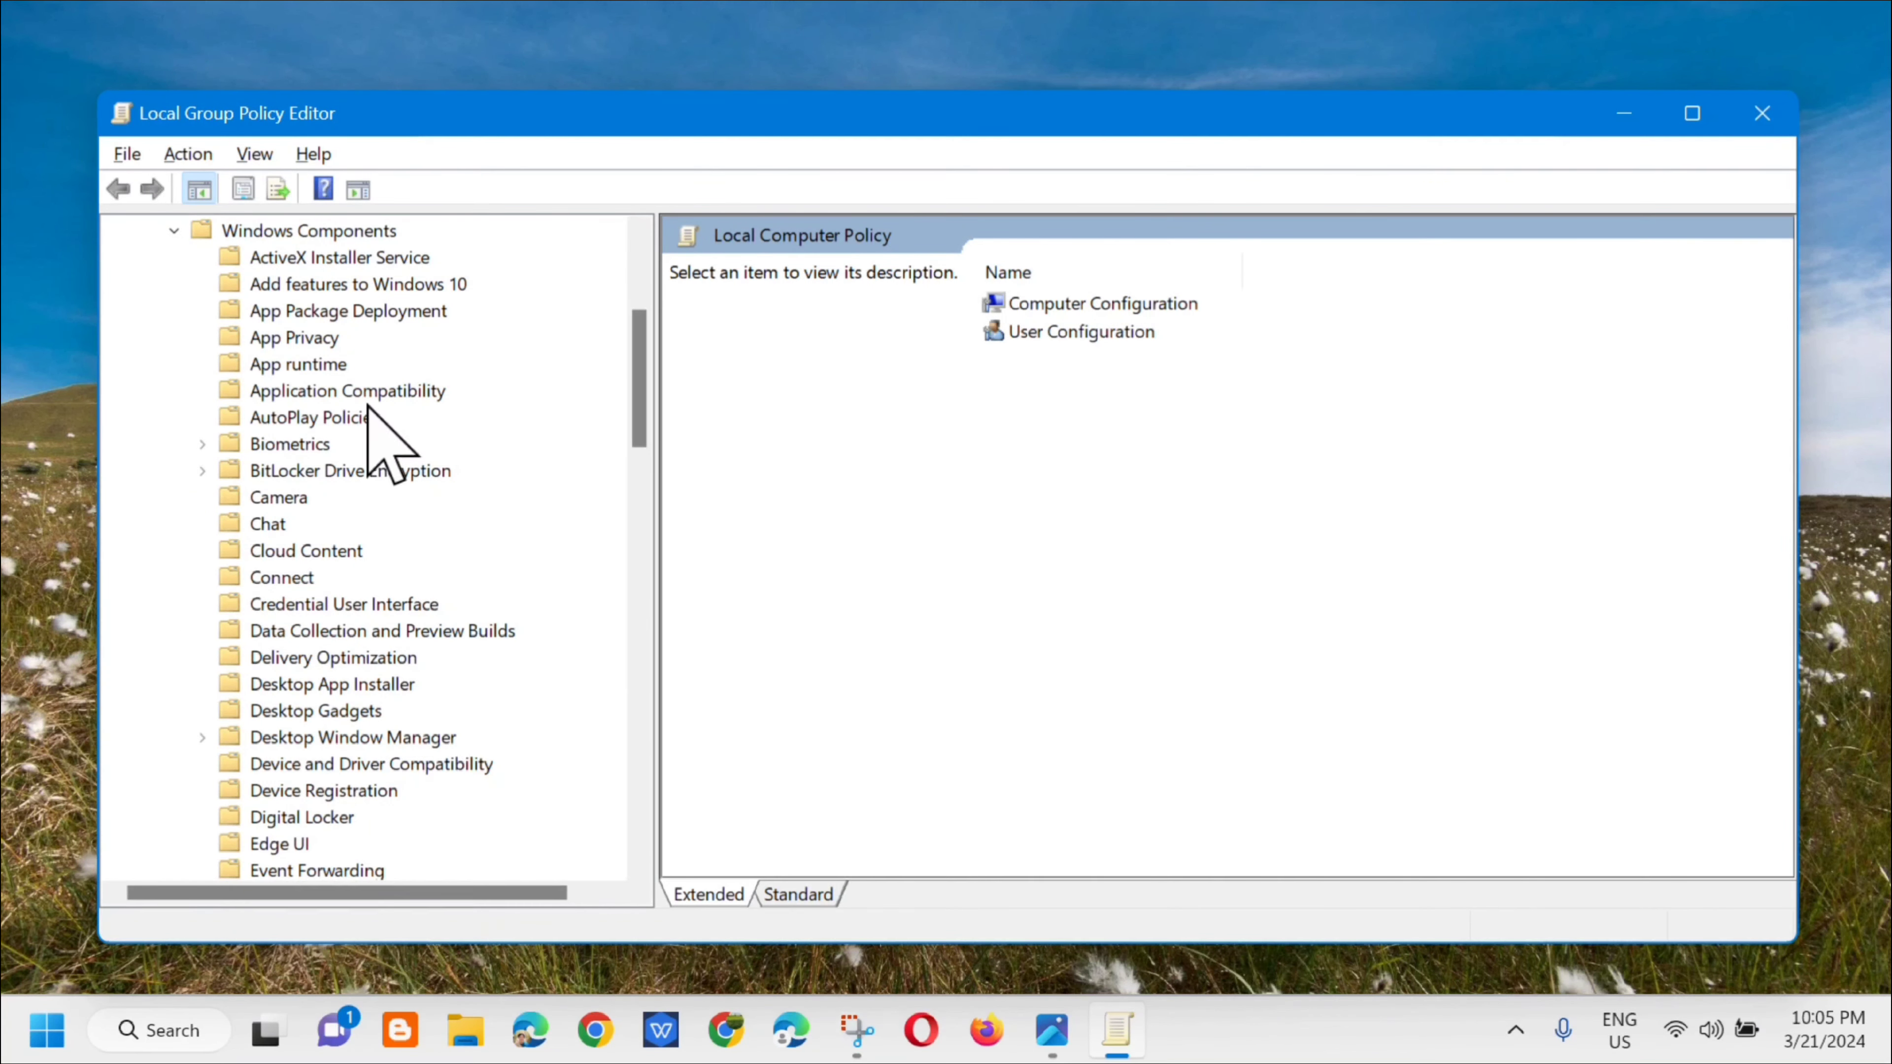
{"action": "scroll", "coordinate": [596, 765], "scroll_direction": "down", "scroll_amount": 20}
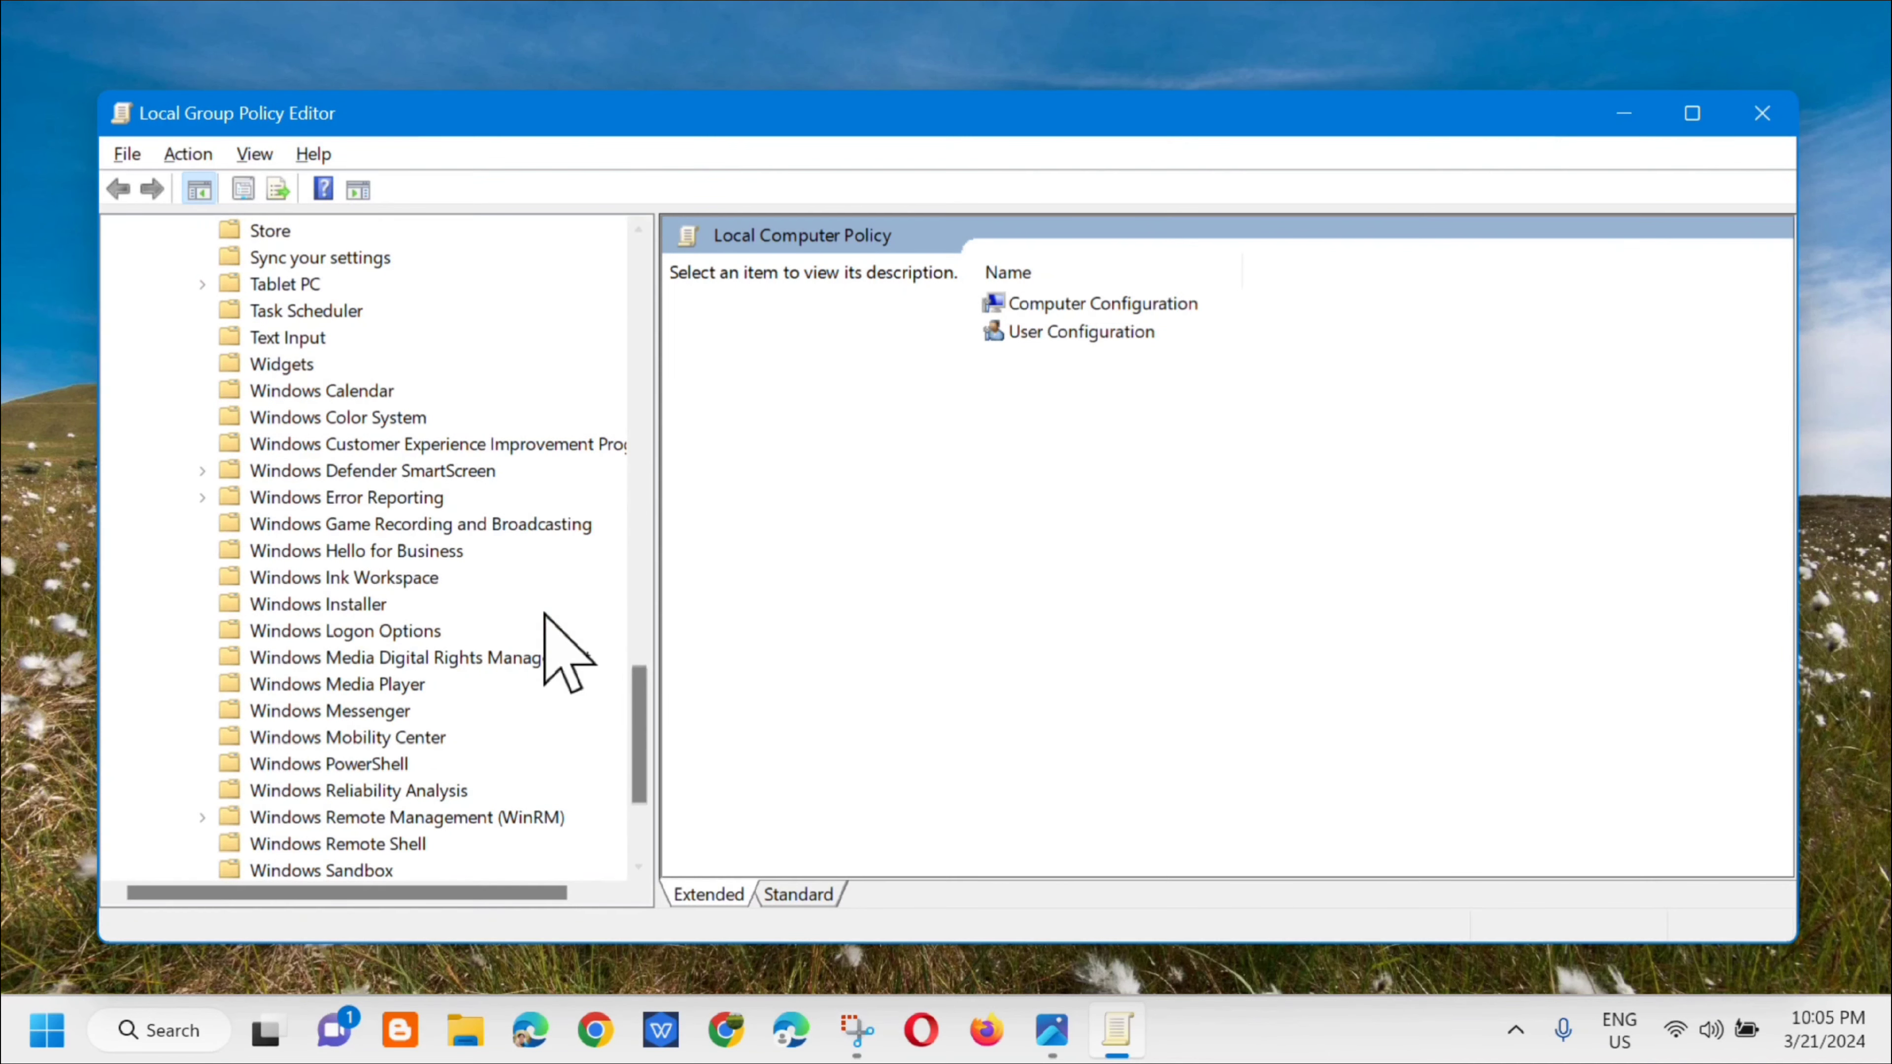
{"action": "left_click", "coordinate": [320, 525]}
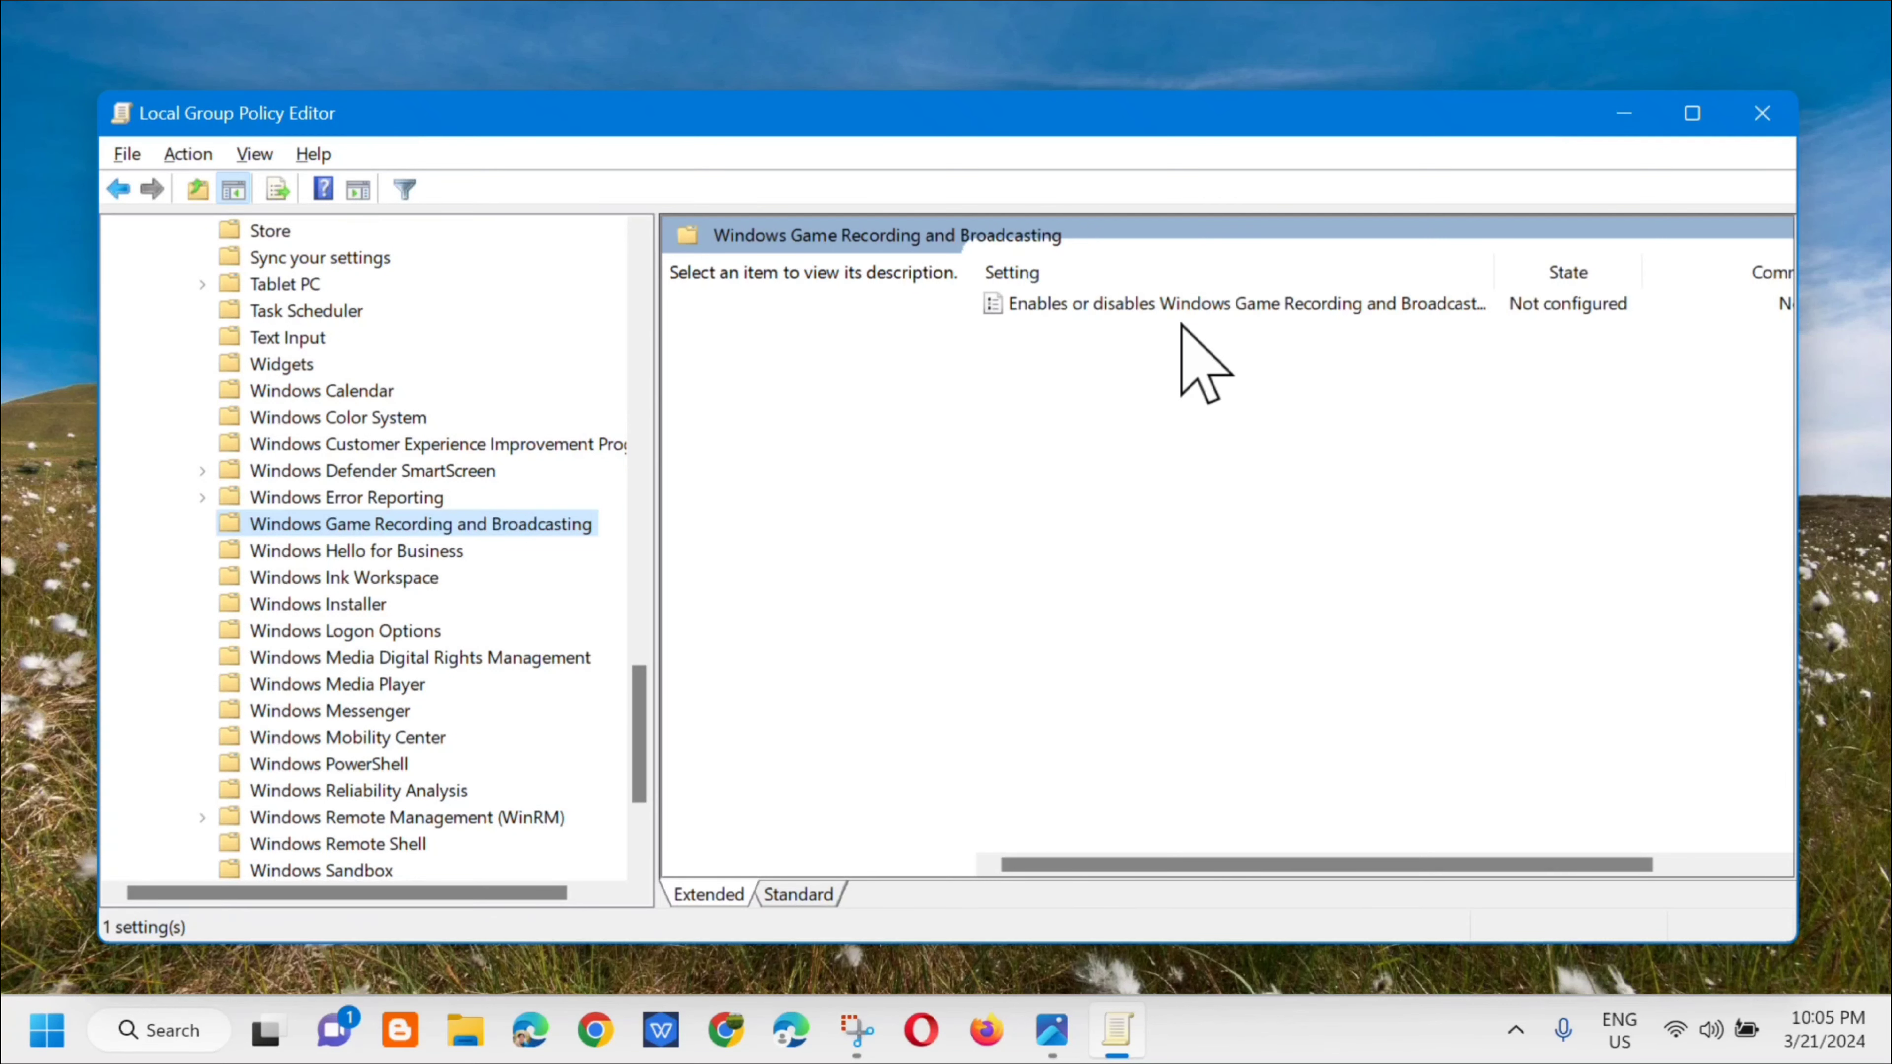
Step: Open the Windows Game Recording and Broadcasting policy, accept it as Not Configured, and close the policy editor
{"action": "left_click", "coordinate": [1241, 305]}
{"action": "double_click", "coordinate": [1241, 305]}
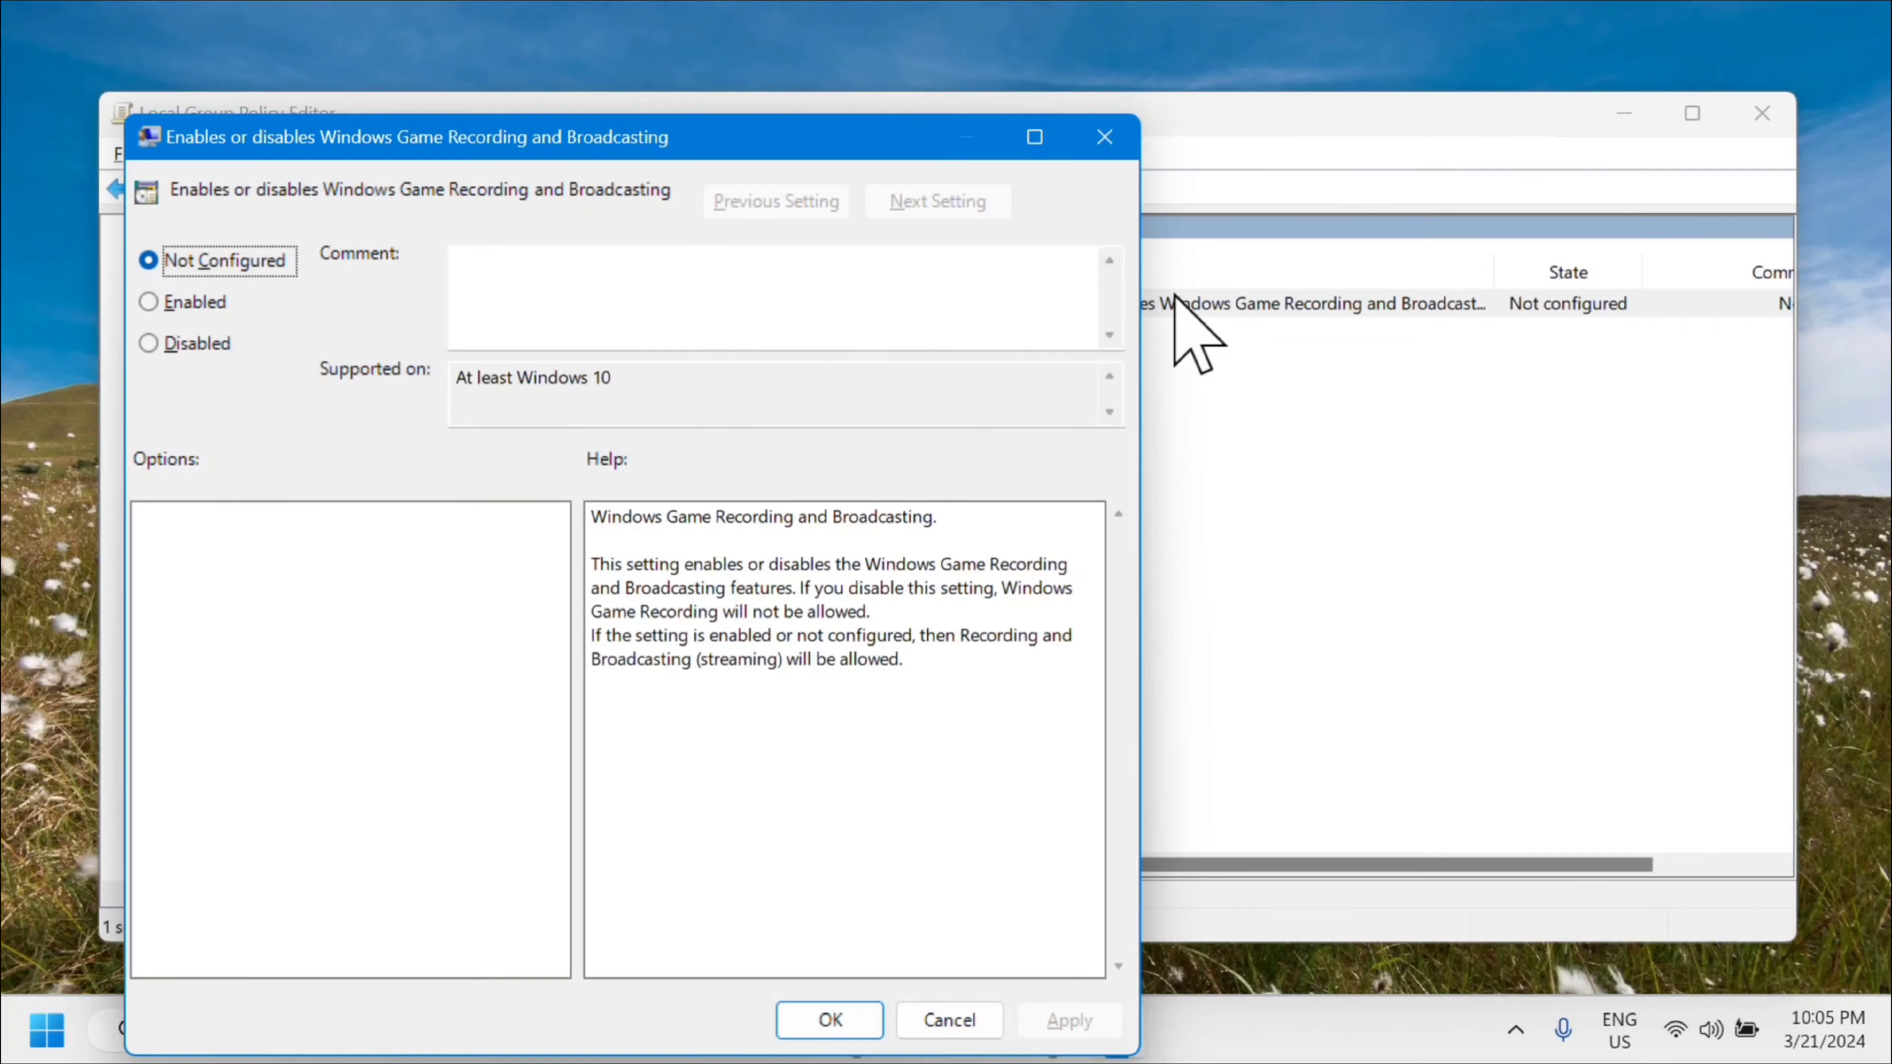
{"action": "left_click_drag", "start_coordinate": [727, 138], "coordinate": [1098, 110]}
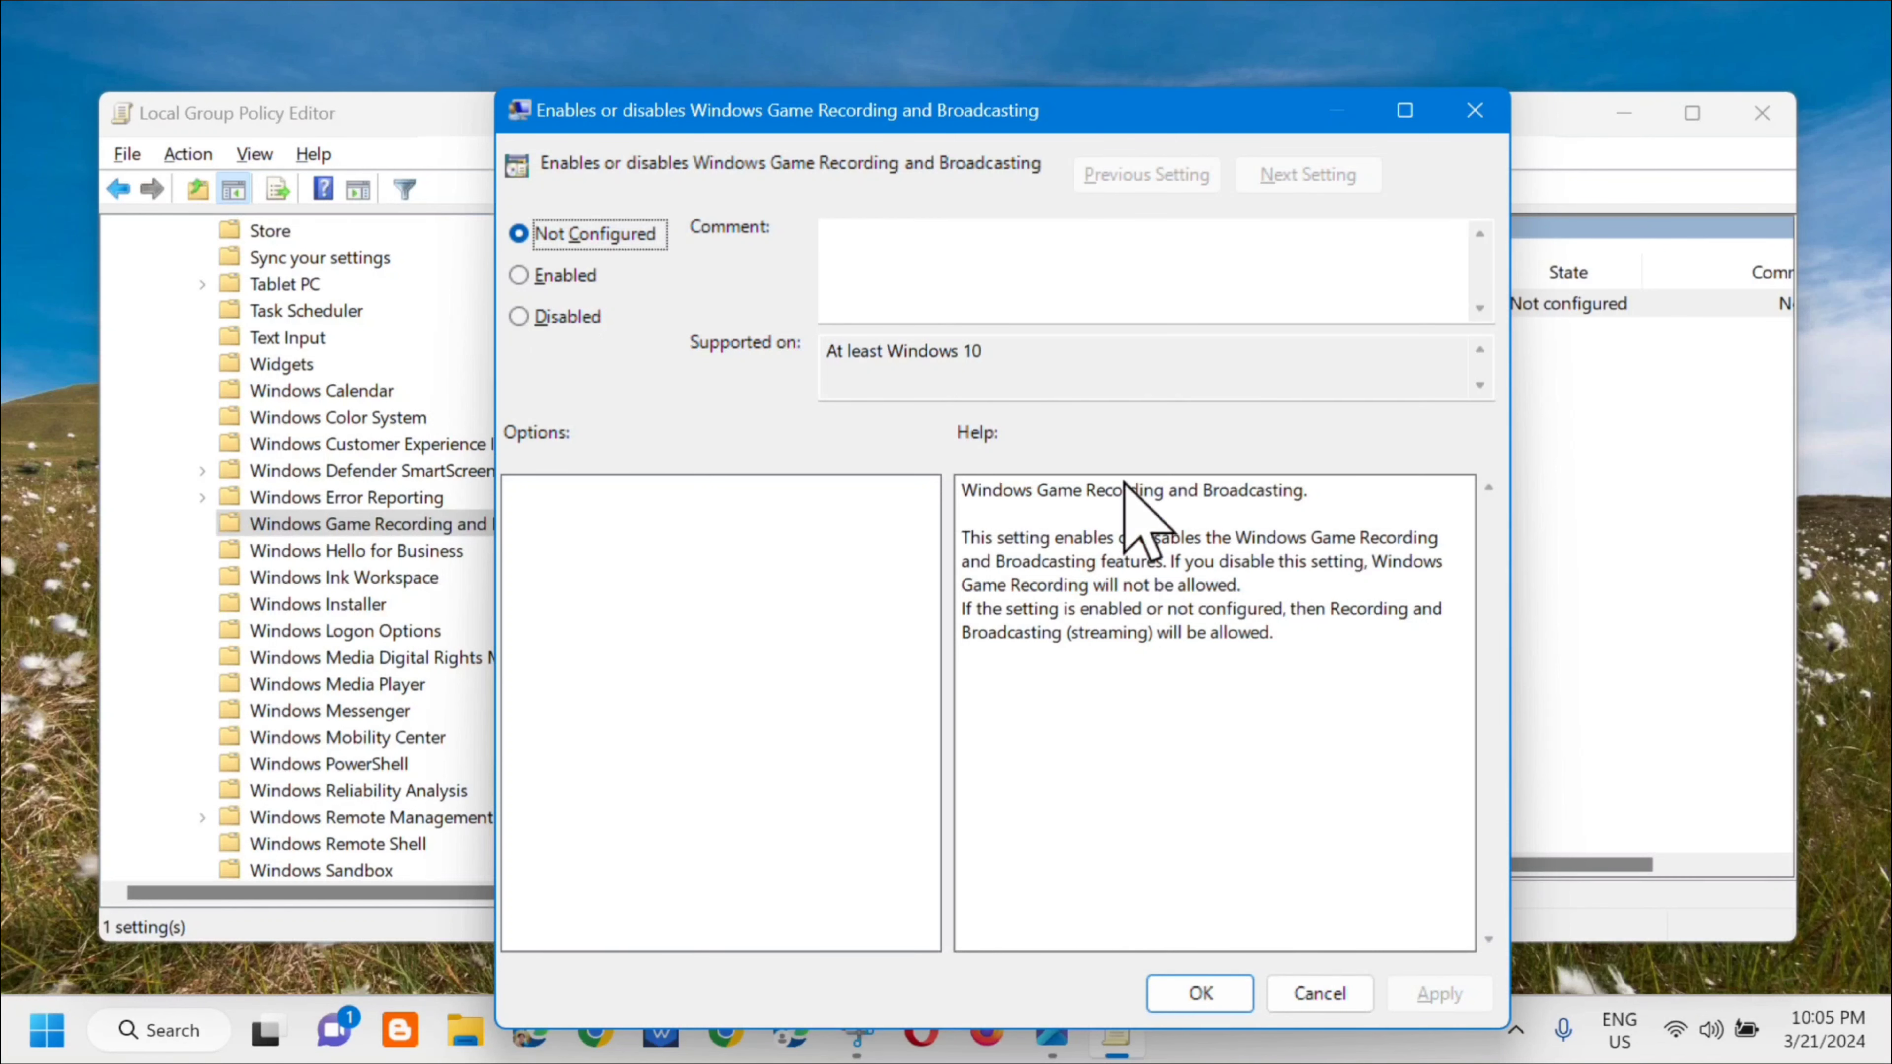
{"action": "left_click", "coordinate": [1197, 996]}
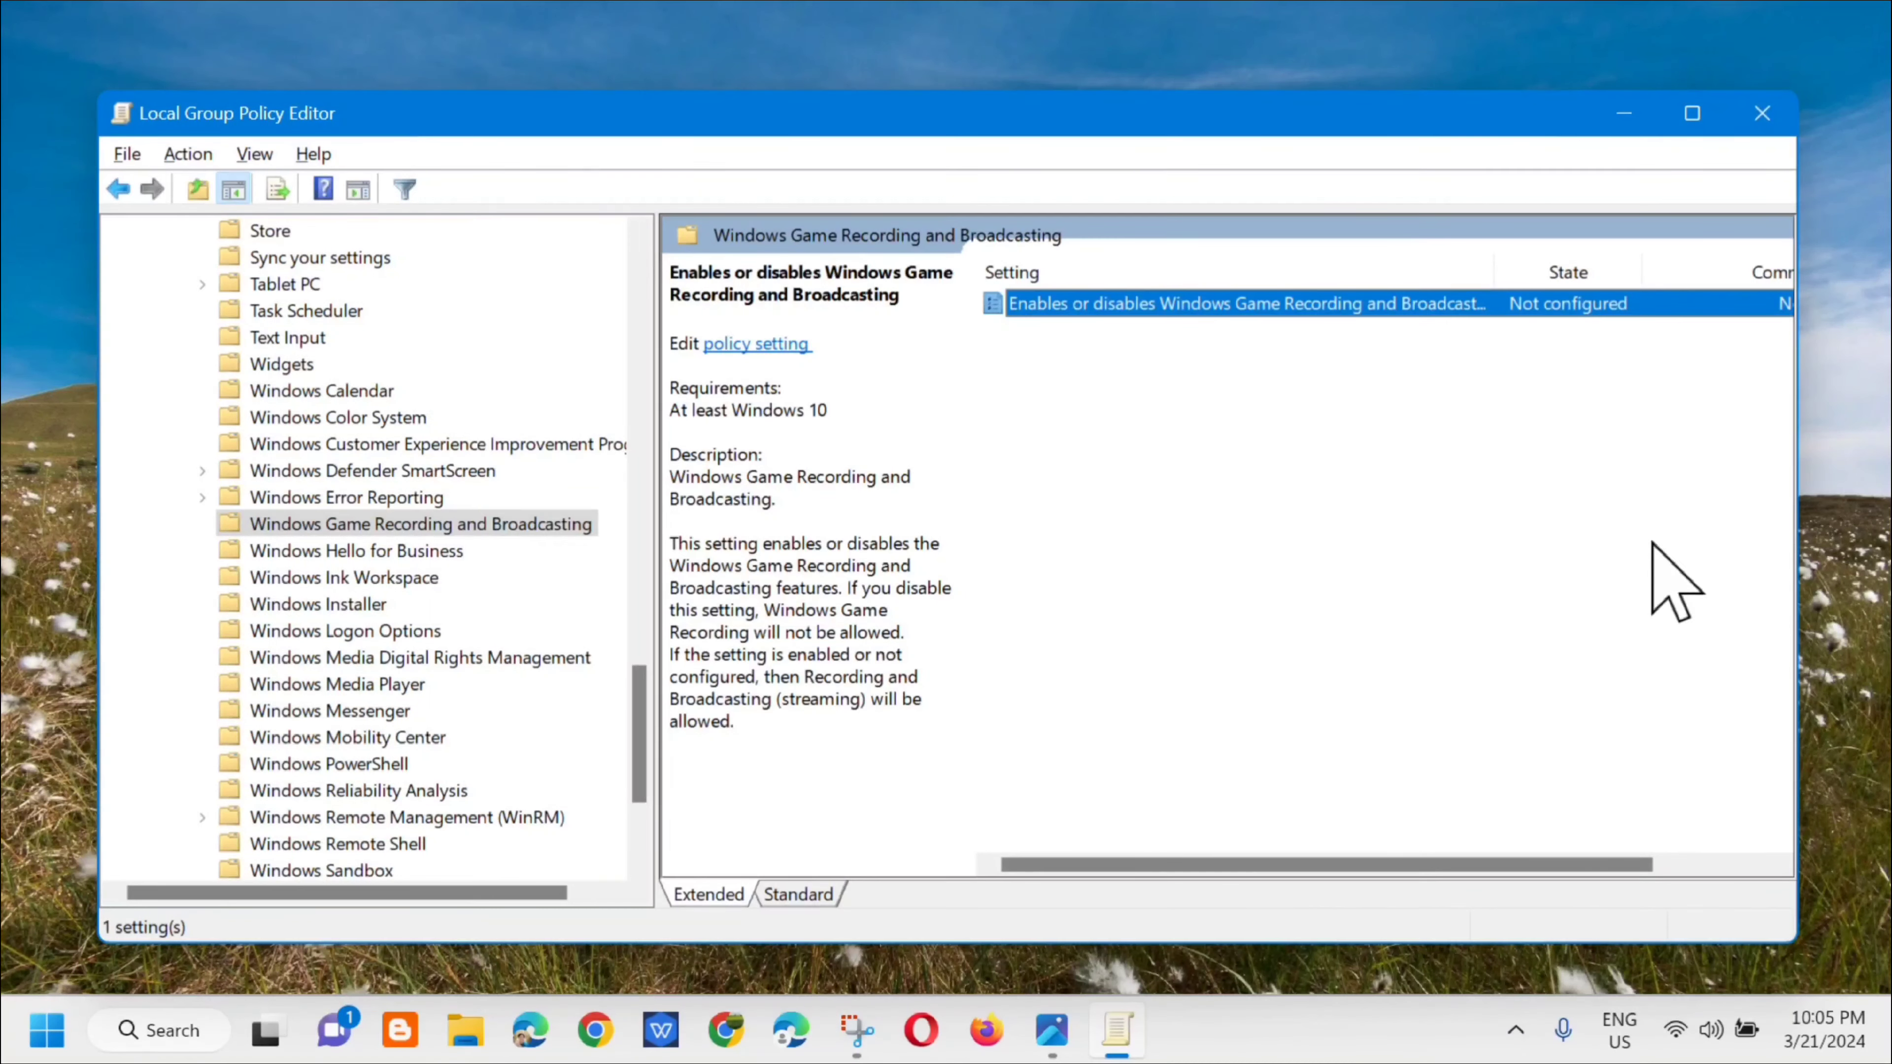
{"action": "left_click", "coordinate": [1761, 114]}
Step: Search Windows for settings and open the Settings app
{"action": "left_click", "coordinate": [158, 1030]}
{"action": "type", "text": "s"}
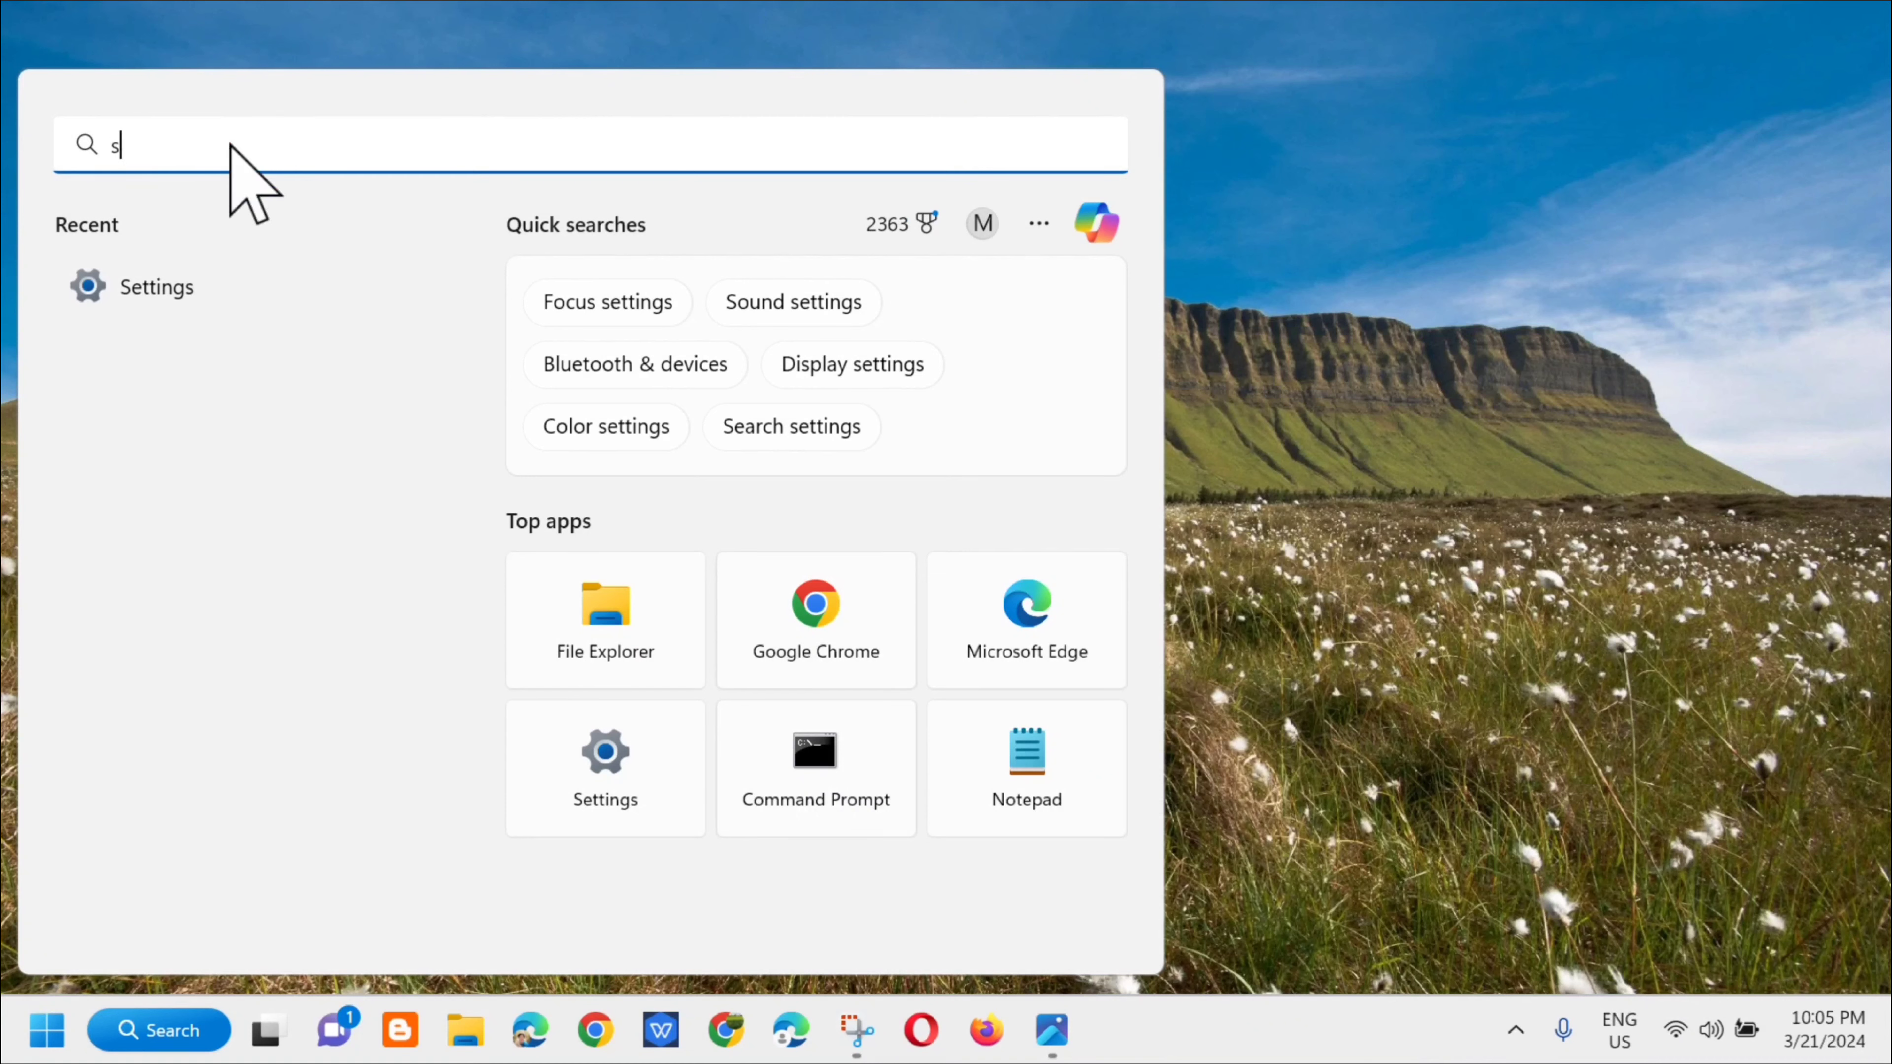
{"action": "type", "text": "ettings"}
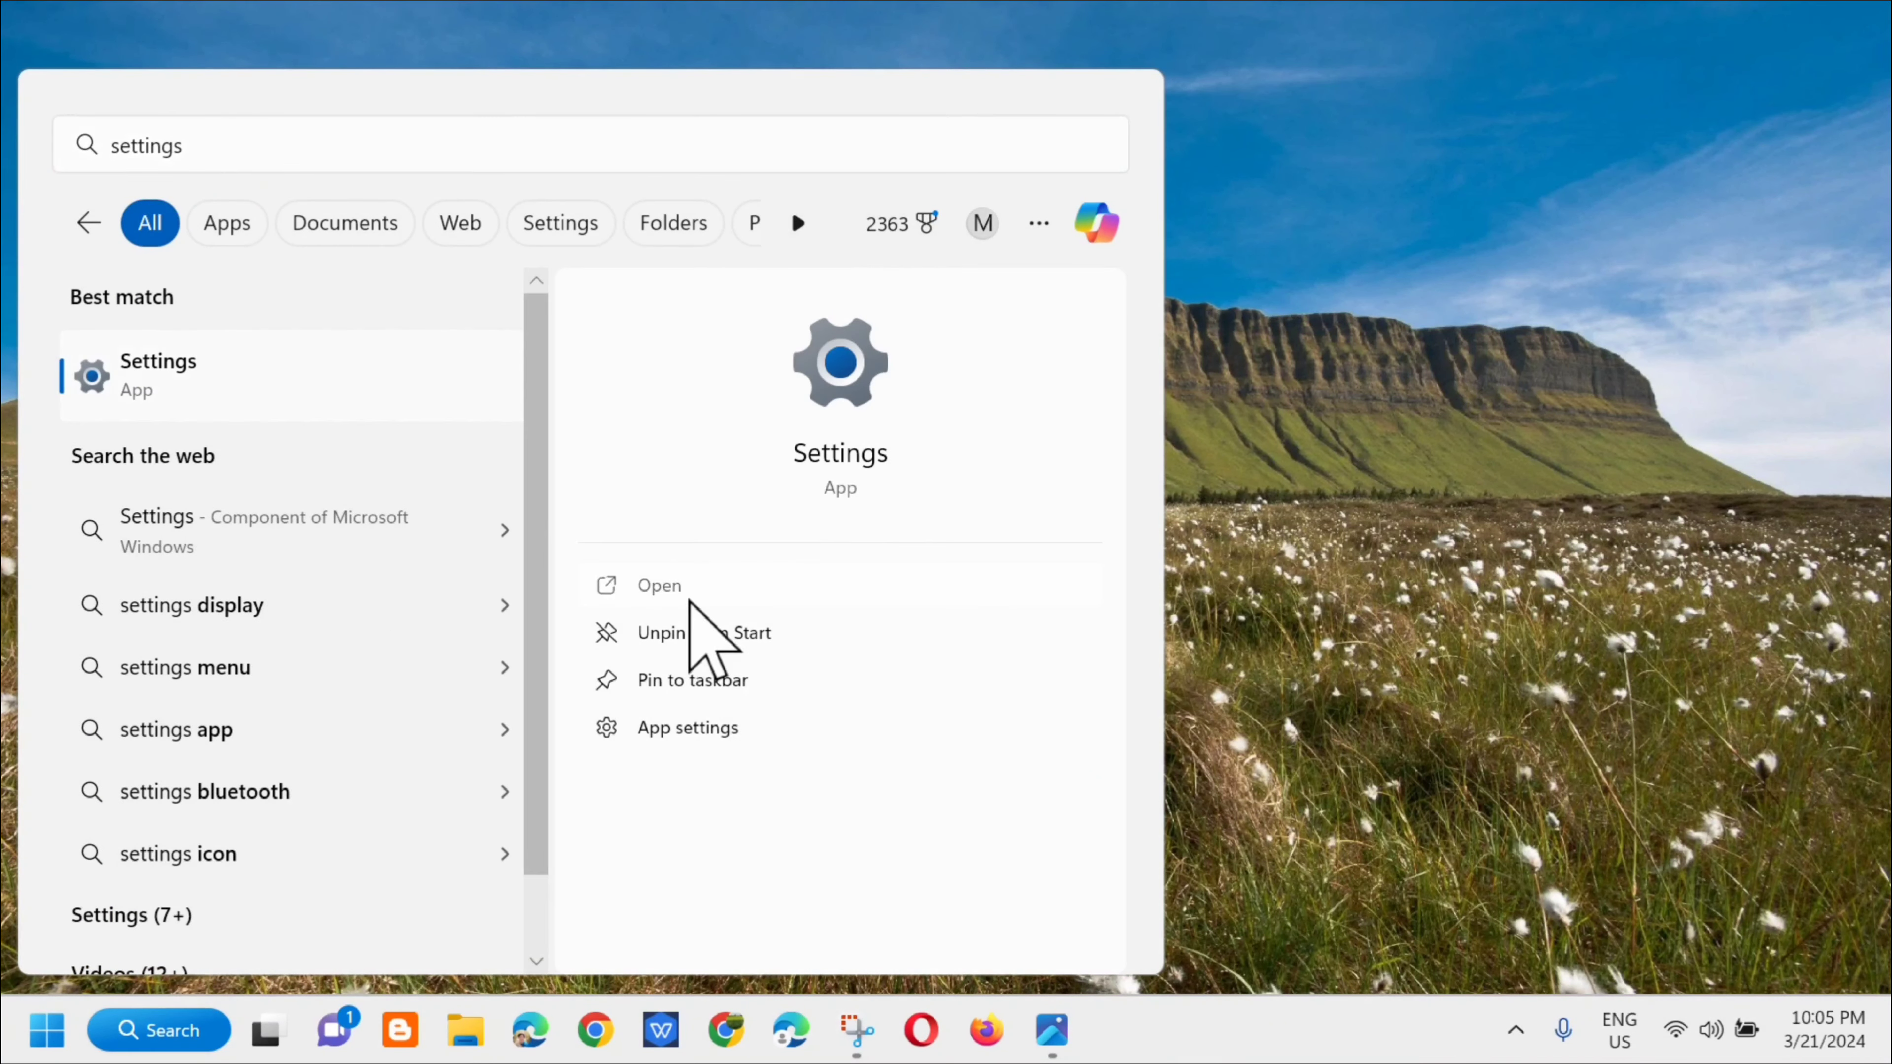
{"action": "left_click", "coordinate": [687, 598]}
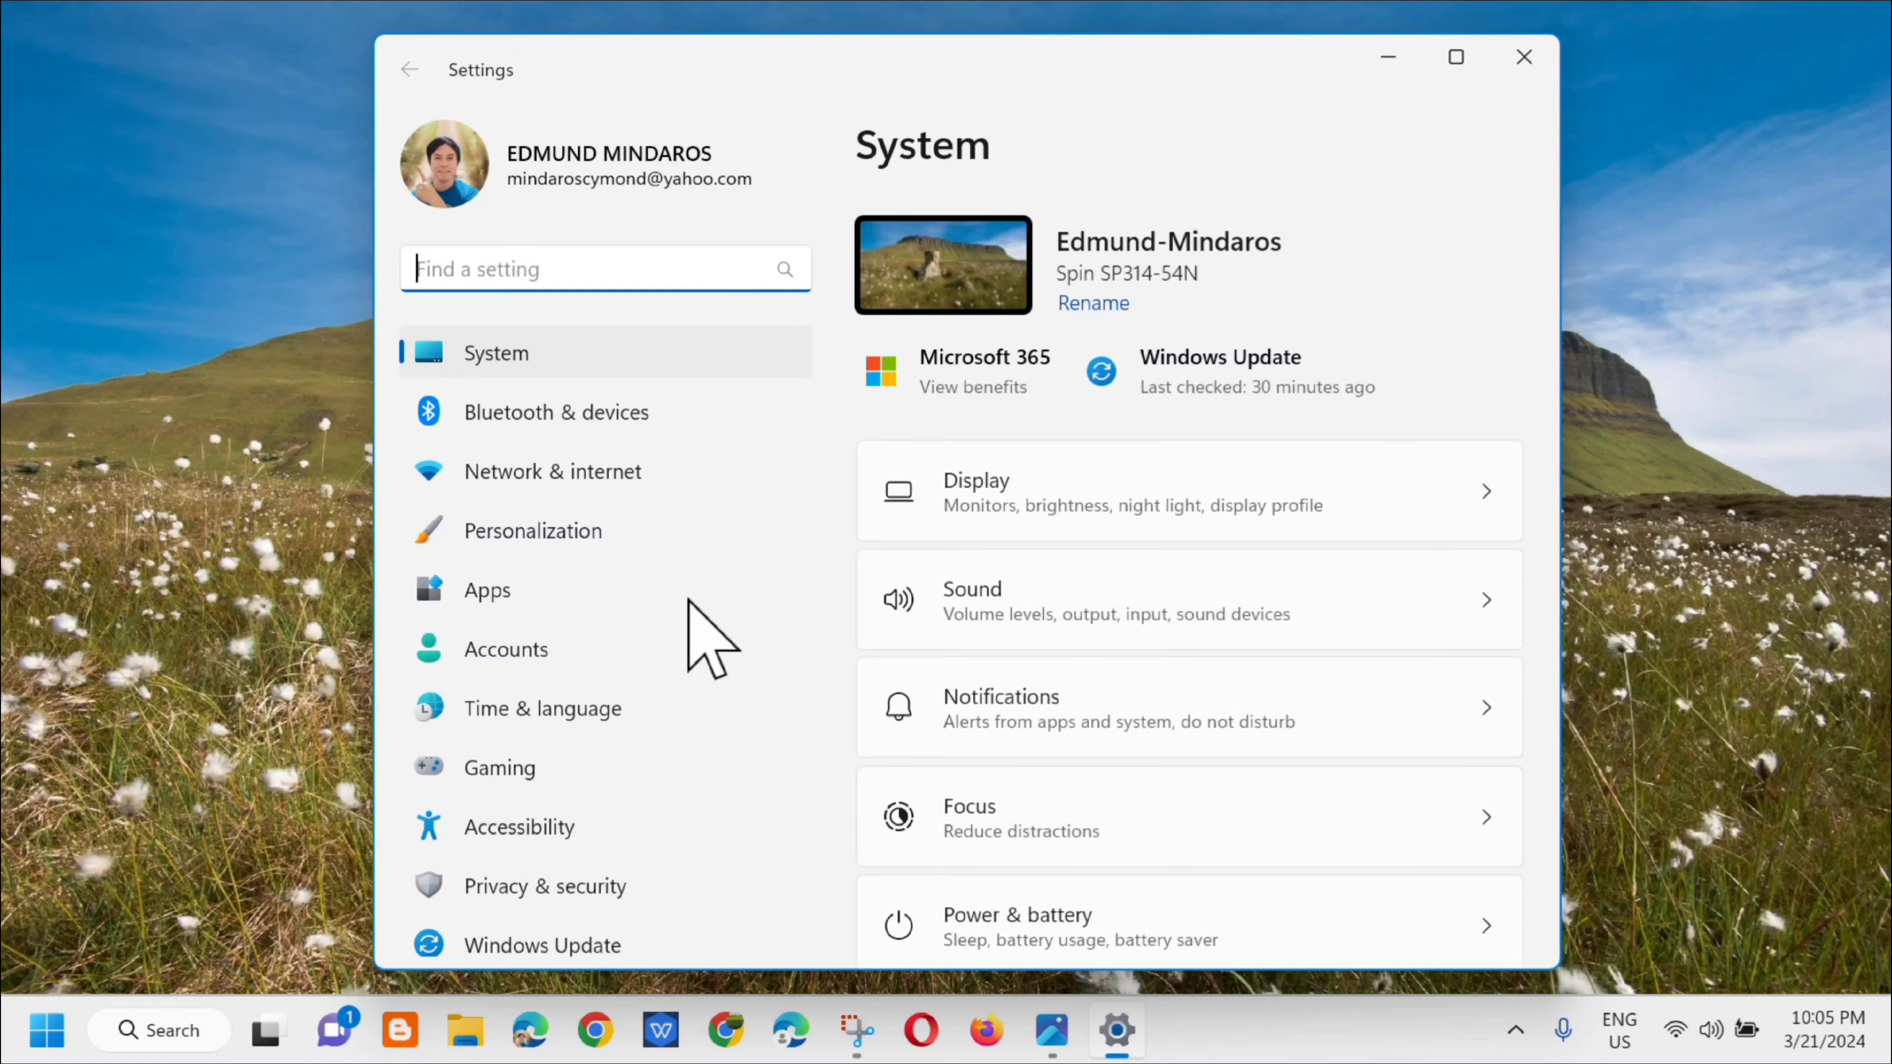
Step: Go to the installed apps list and search it for xbox
{"action": "left_click", "coordinate": [488, 590]}
{"action": "left_click", "coordinate": [1039, 266]}
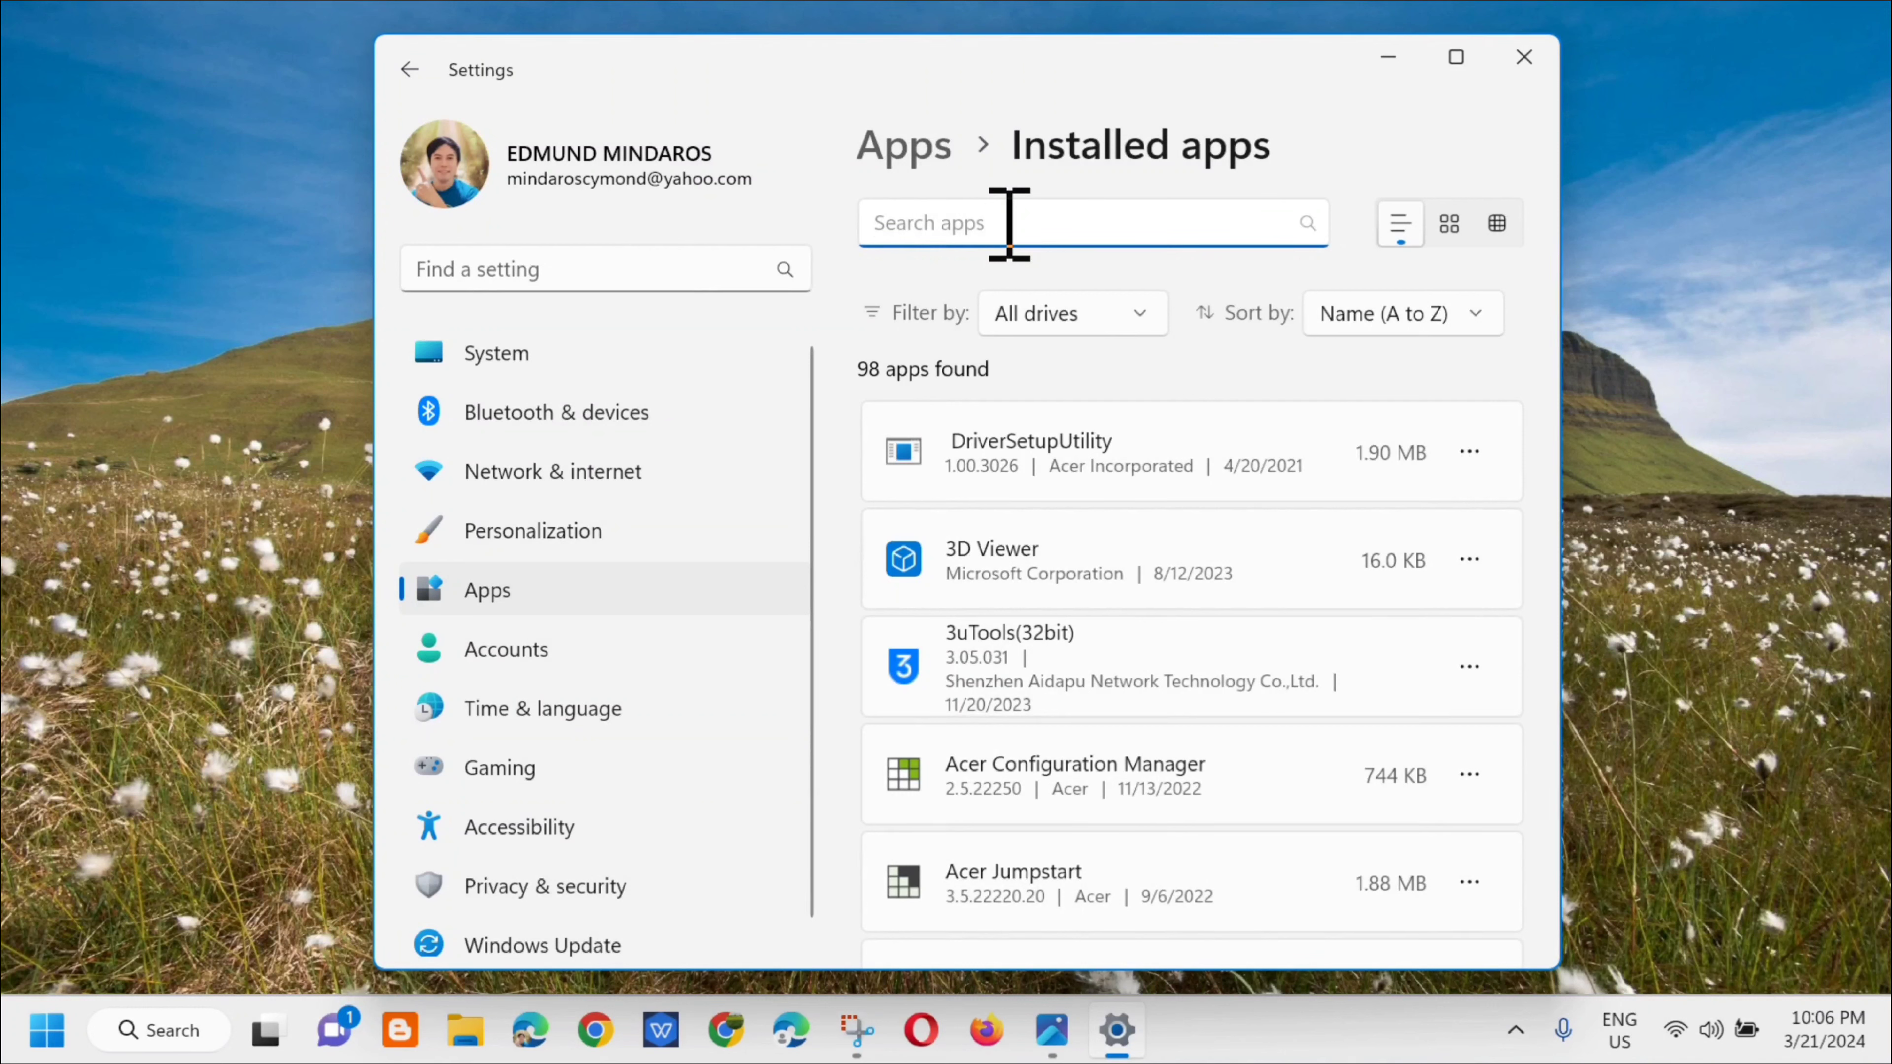
{"action": "type", "text": "x"}
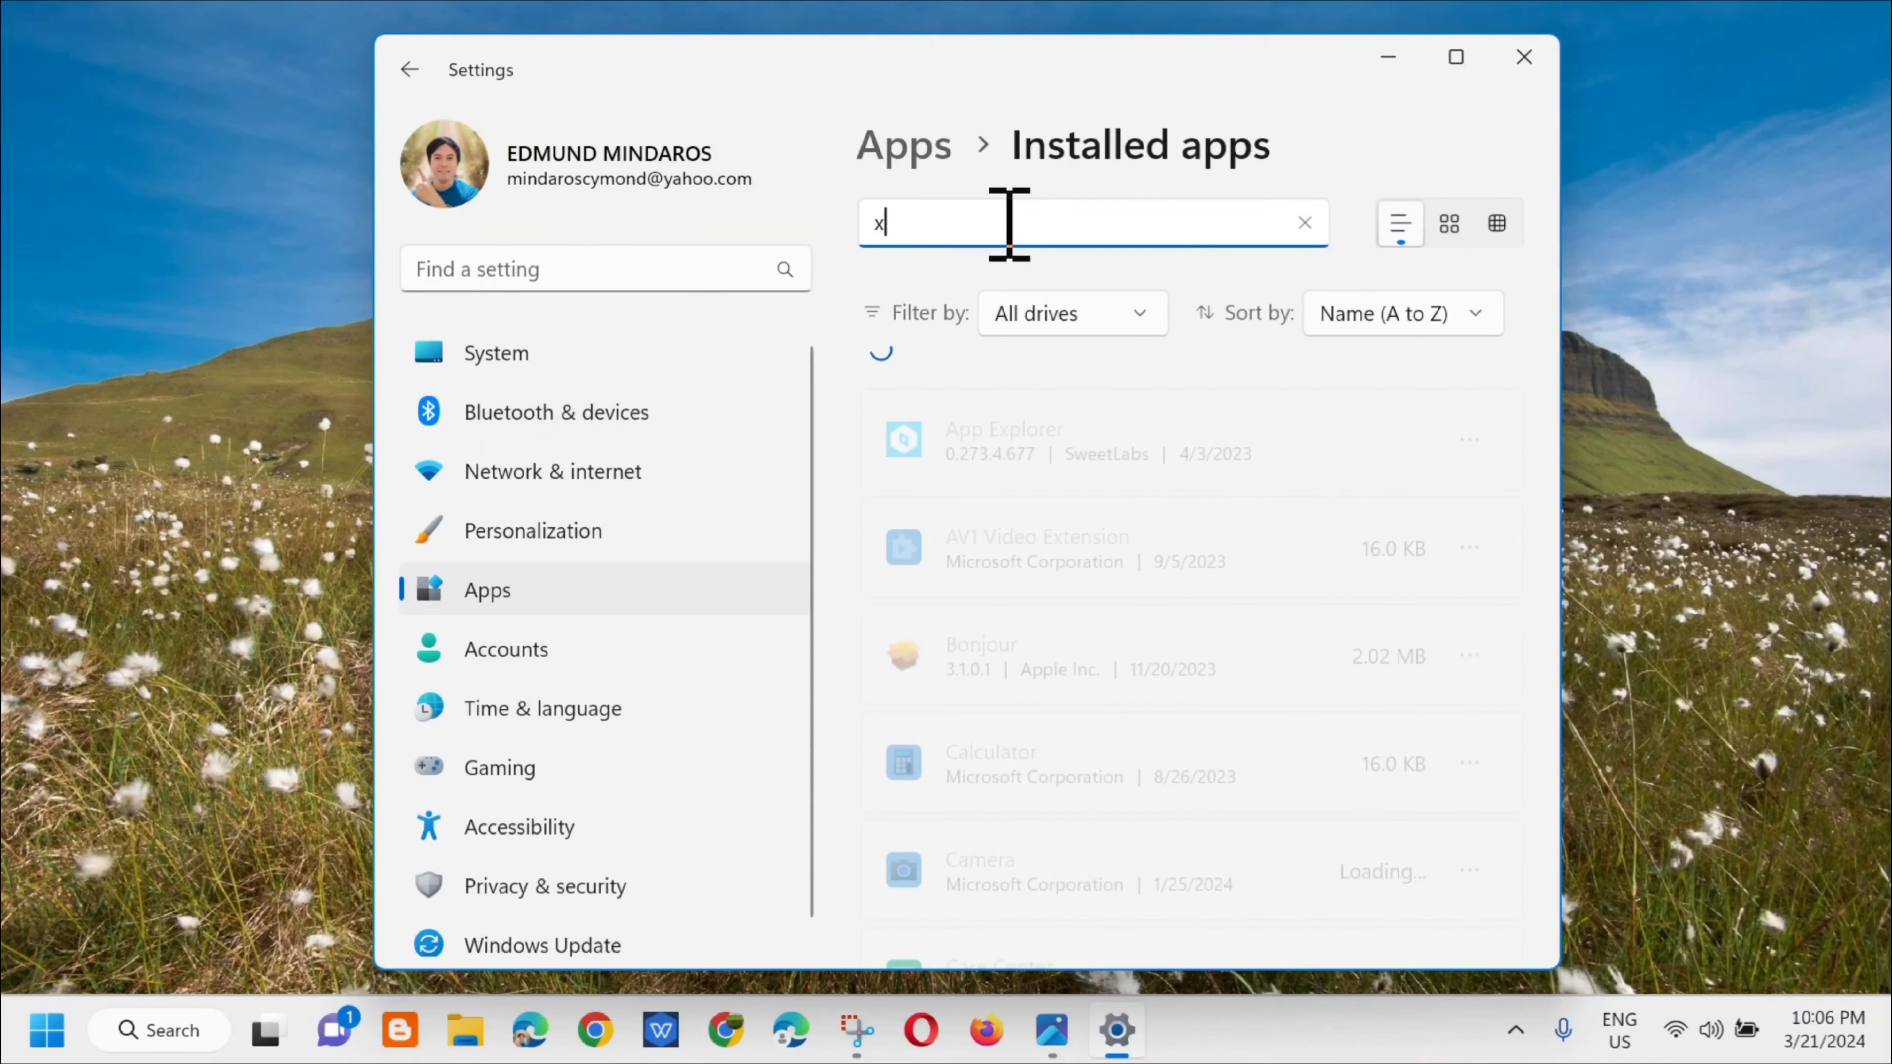
{"action": "type", "text": "box"}
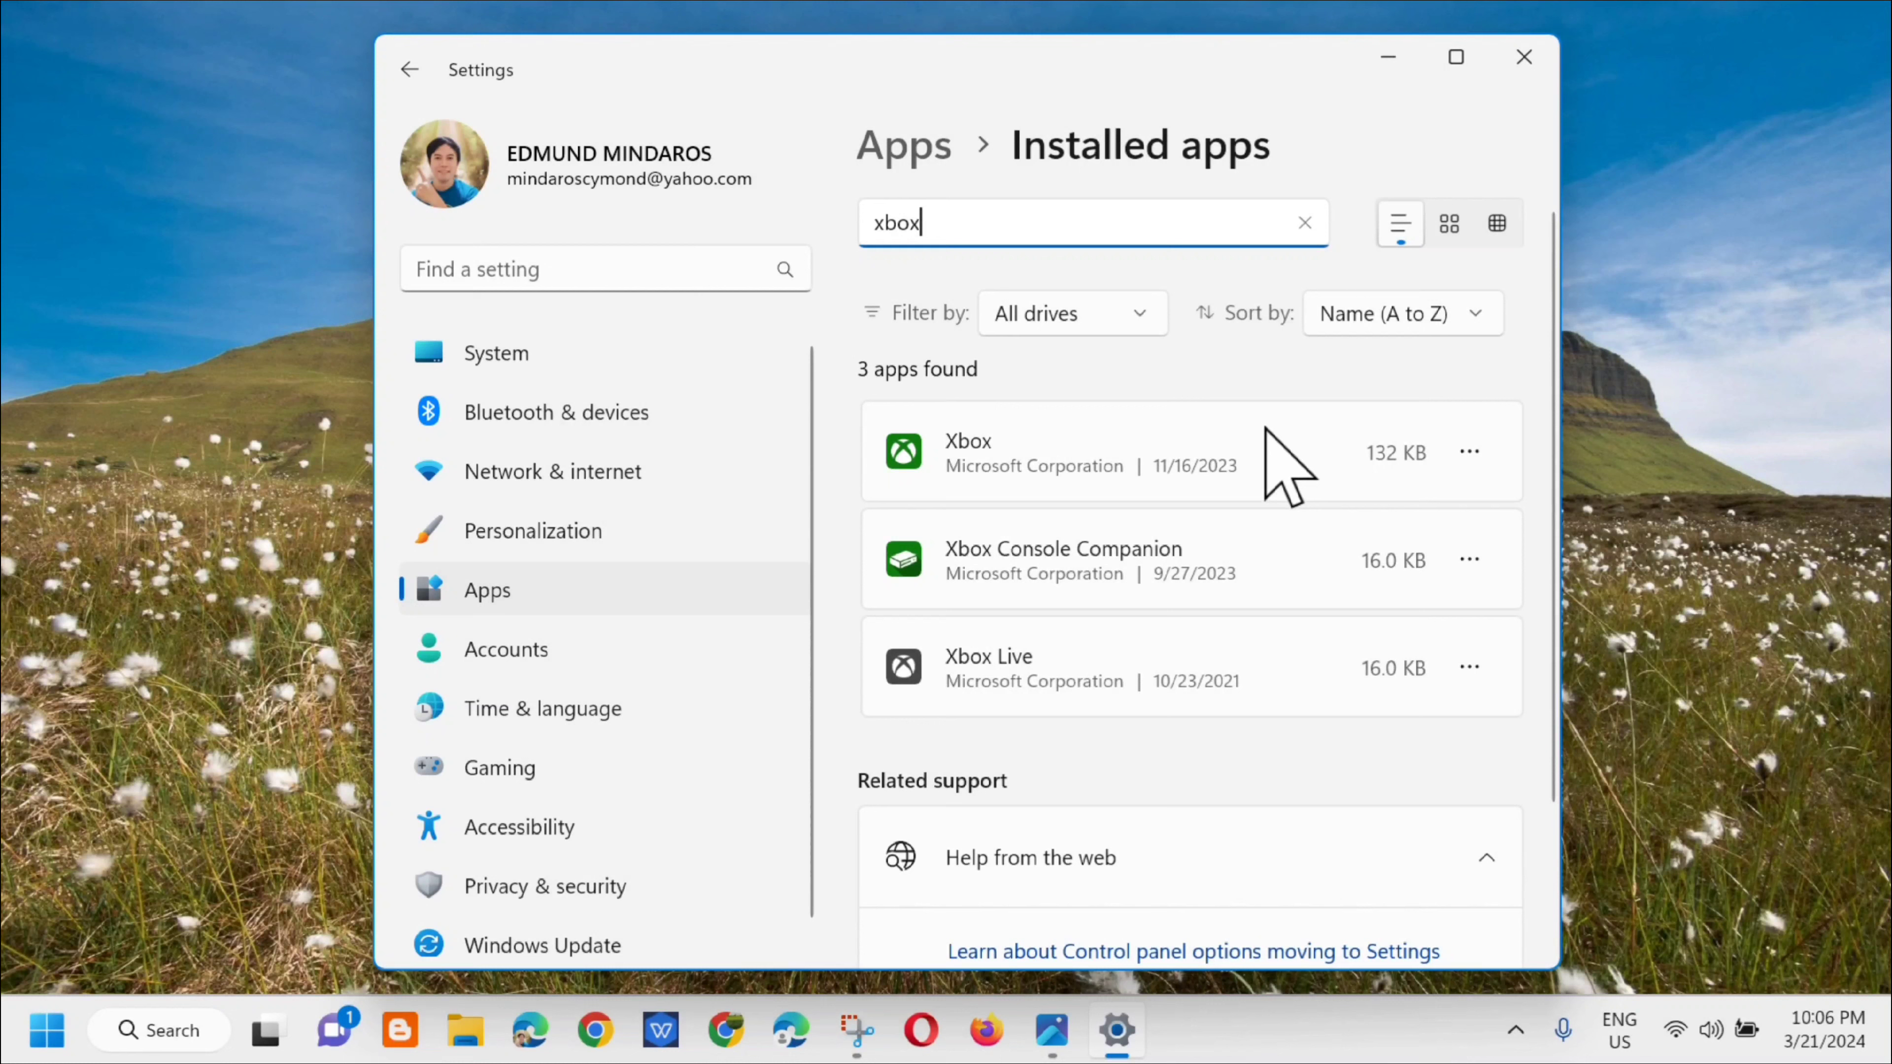
Step: Open the advanced options of the Xbox app and repair the app
{"action": "left_click", "coordinate": [1469, 452]}
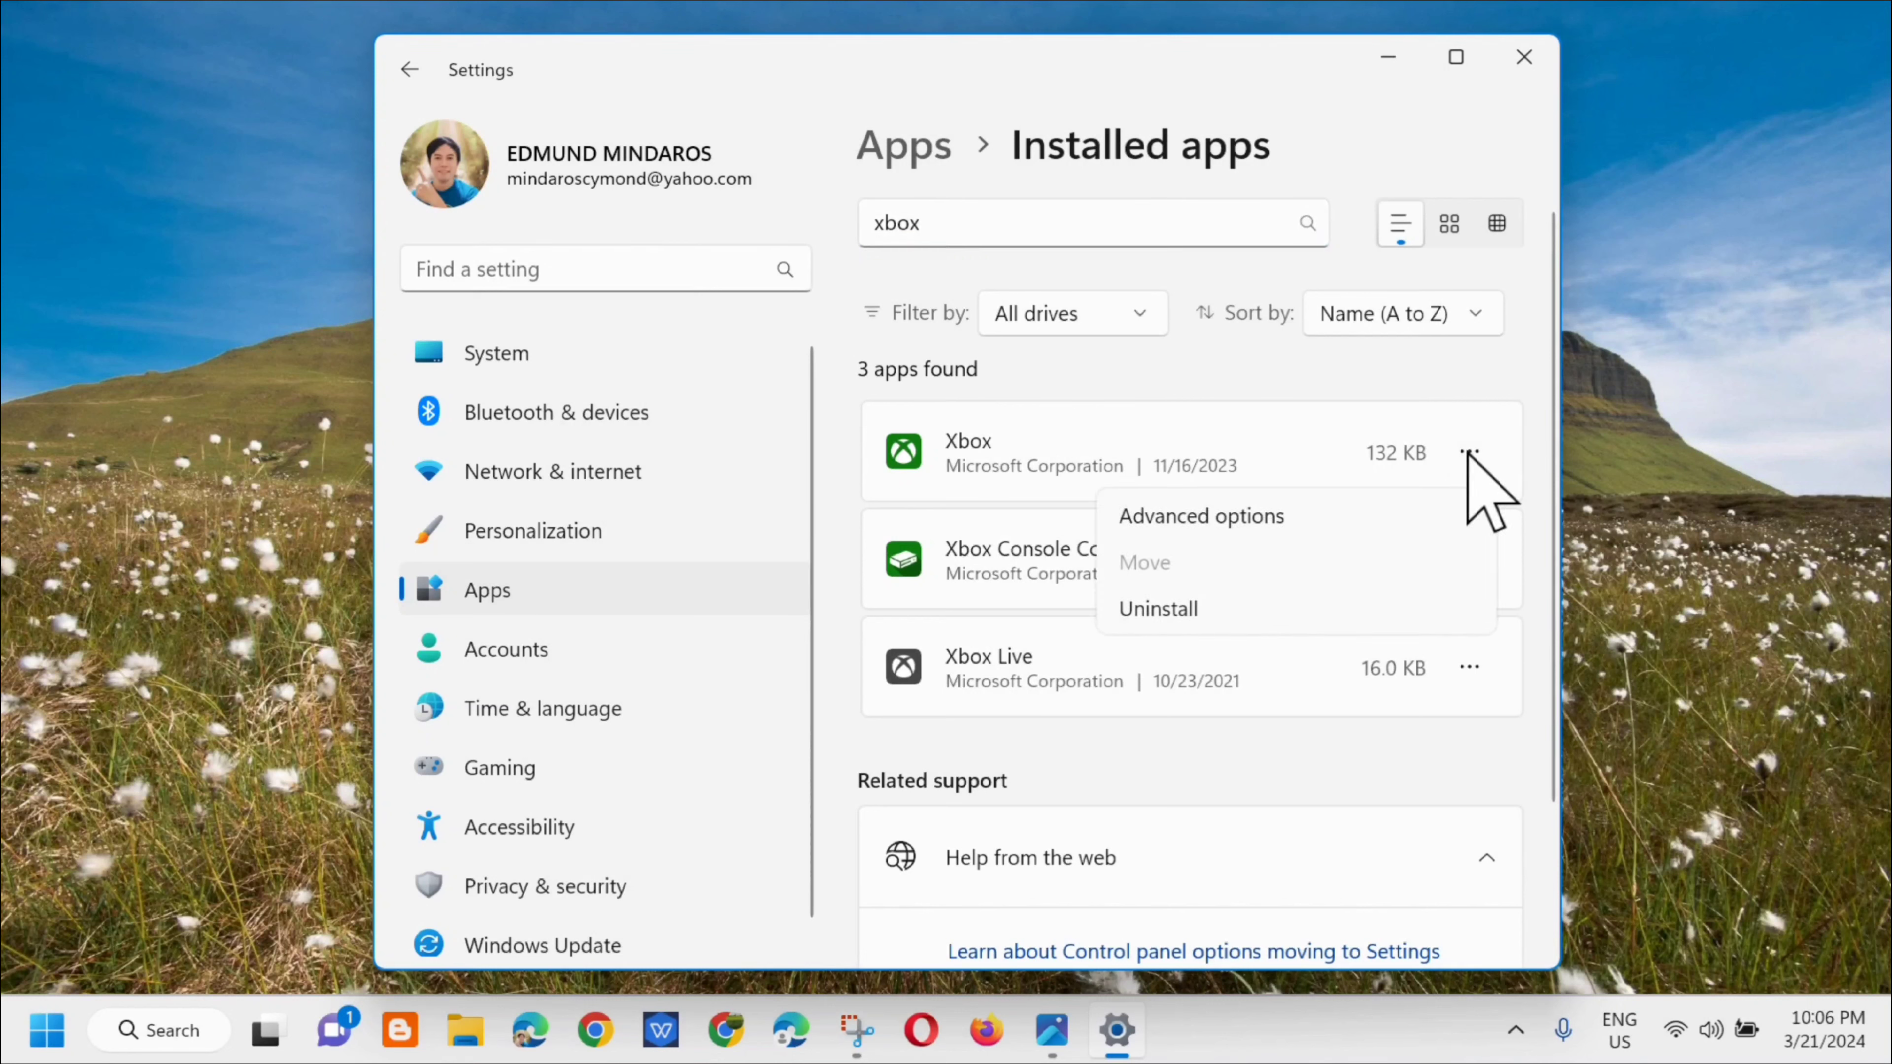
{"action": "left_click", "coordinate": [1227, 514]}
{"action": "scroll", "coordinate": [1192, 596], "scroll_direction": "down", "scroll_amount": 6}
{"action": "left_click", "coordinate": [923, 633]}
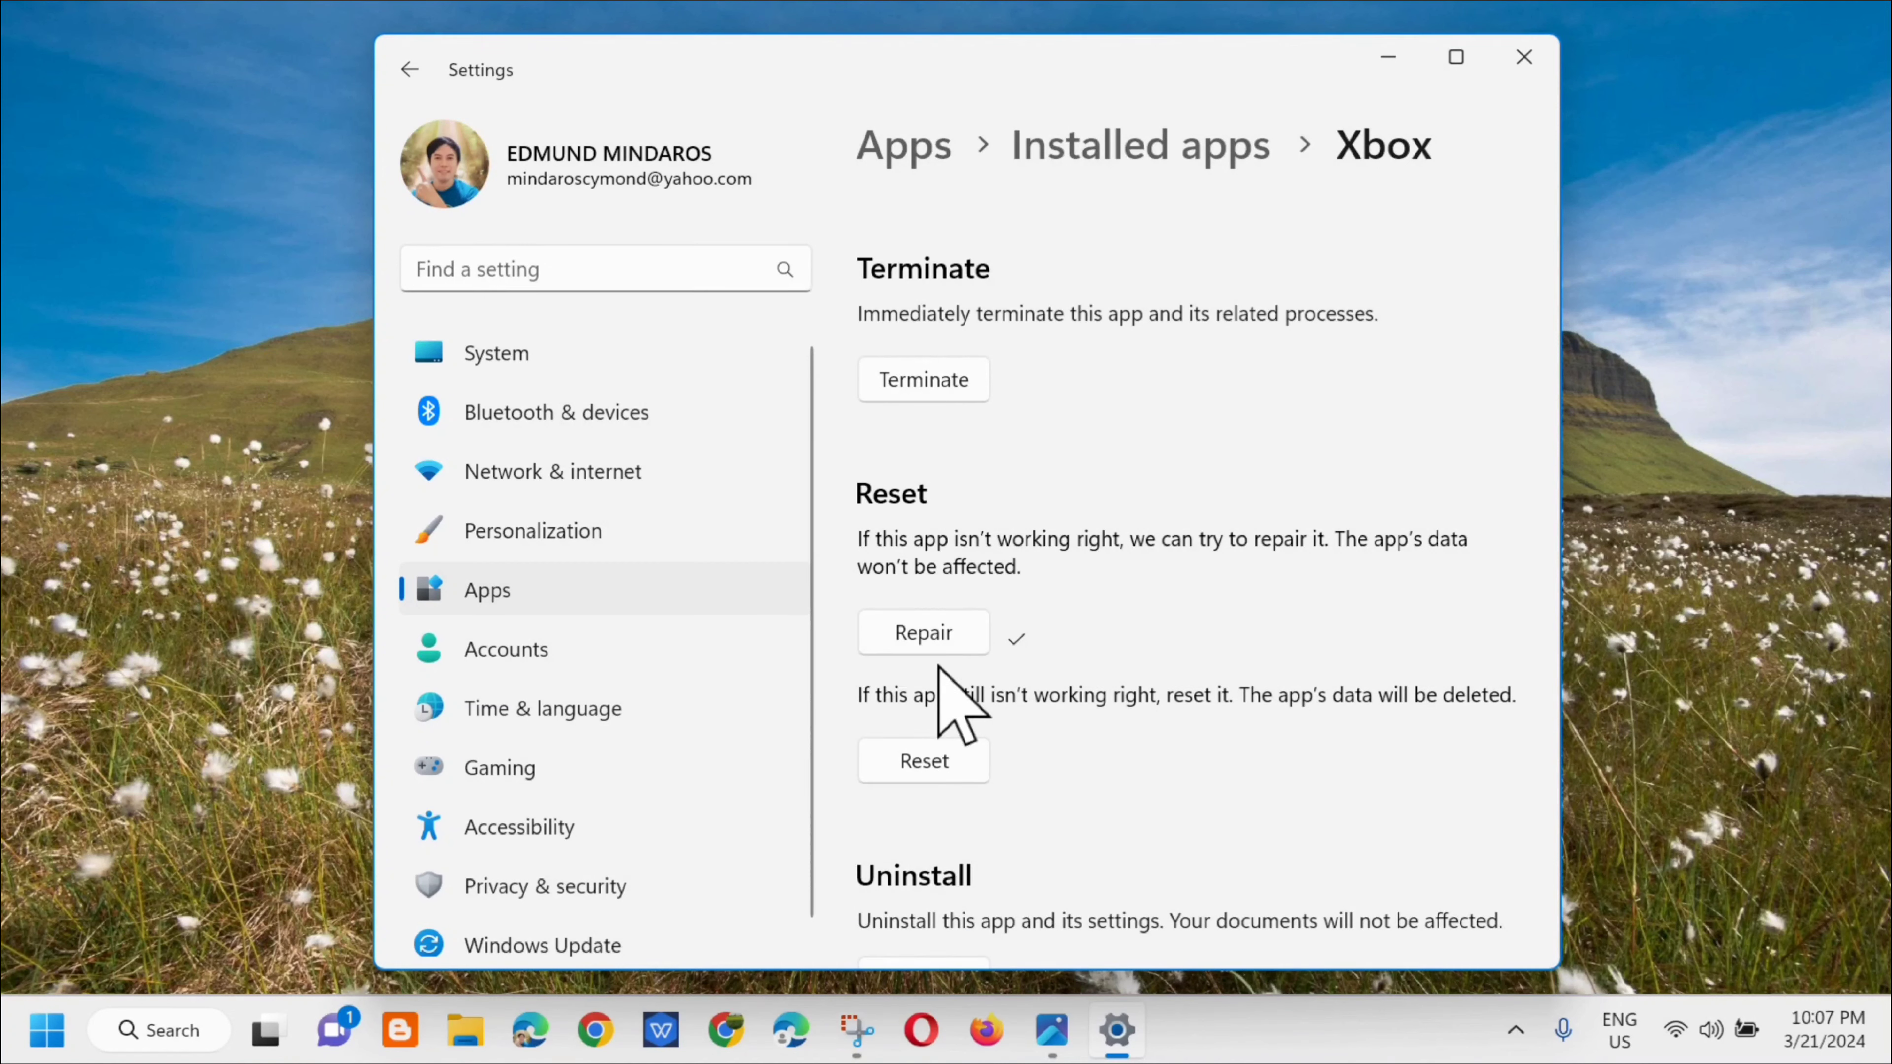
Step: Reset the Xbox app, including its data, and close Settings
{"action": "left_click", "coordinate": [929, 768]}
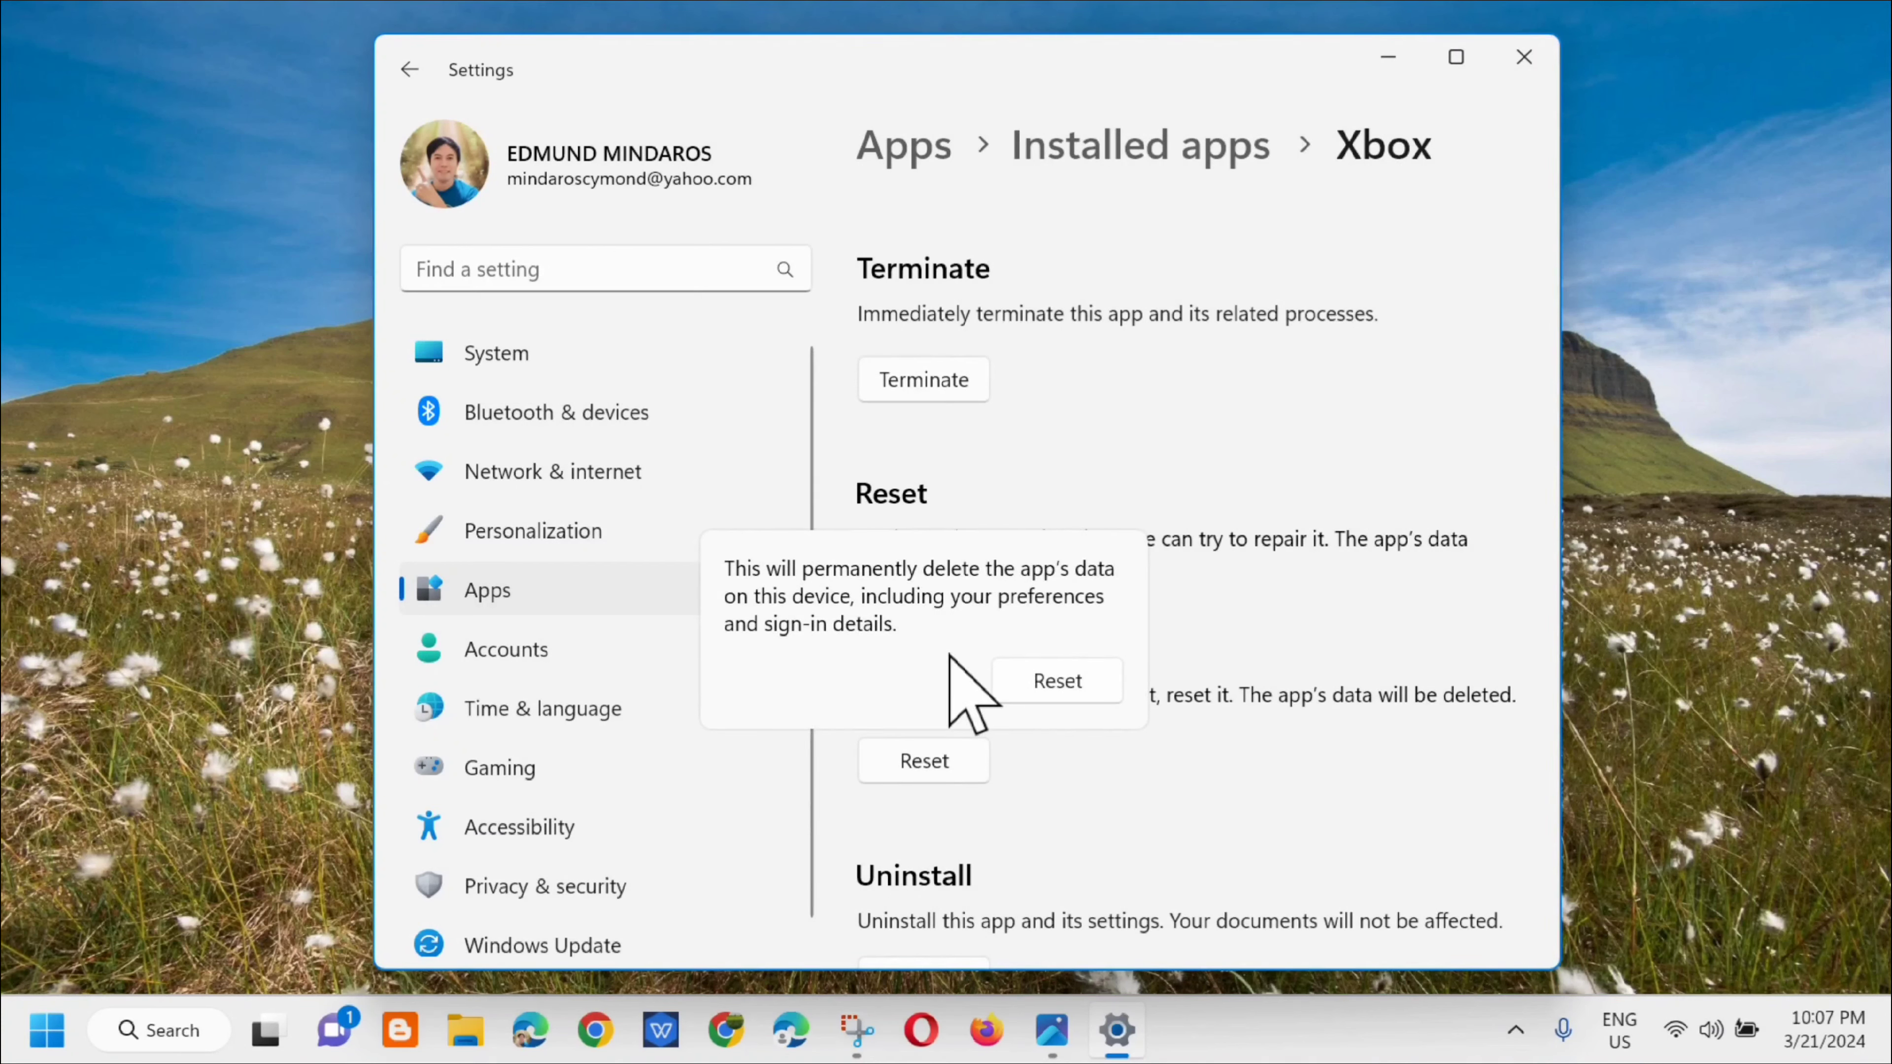
{"action": "left_click", "coordinate": [1046, 683]}
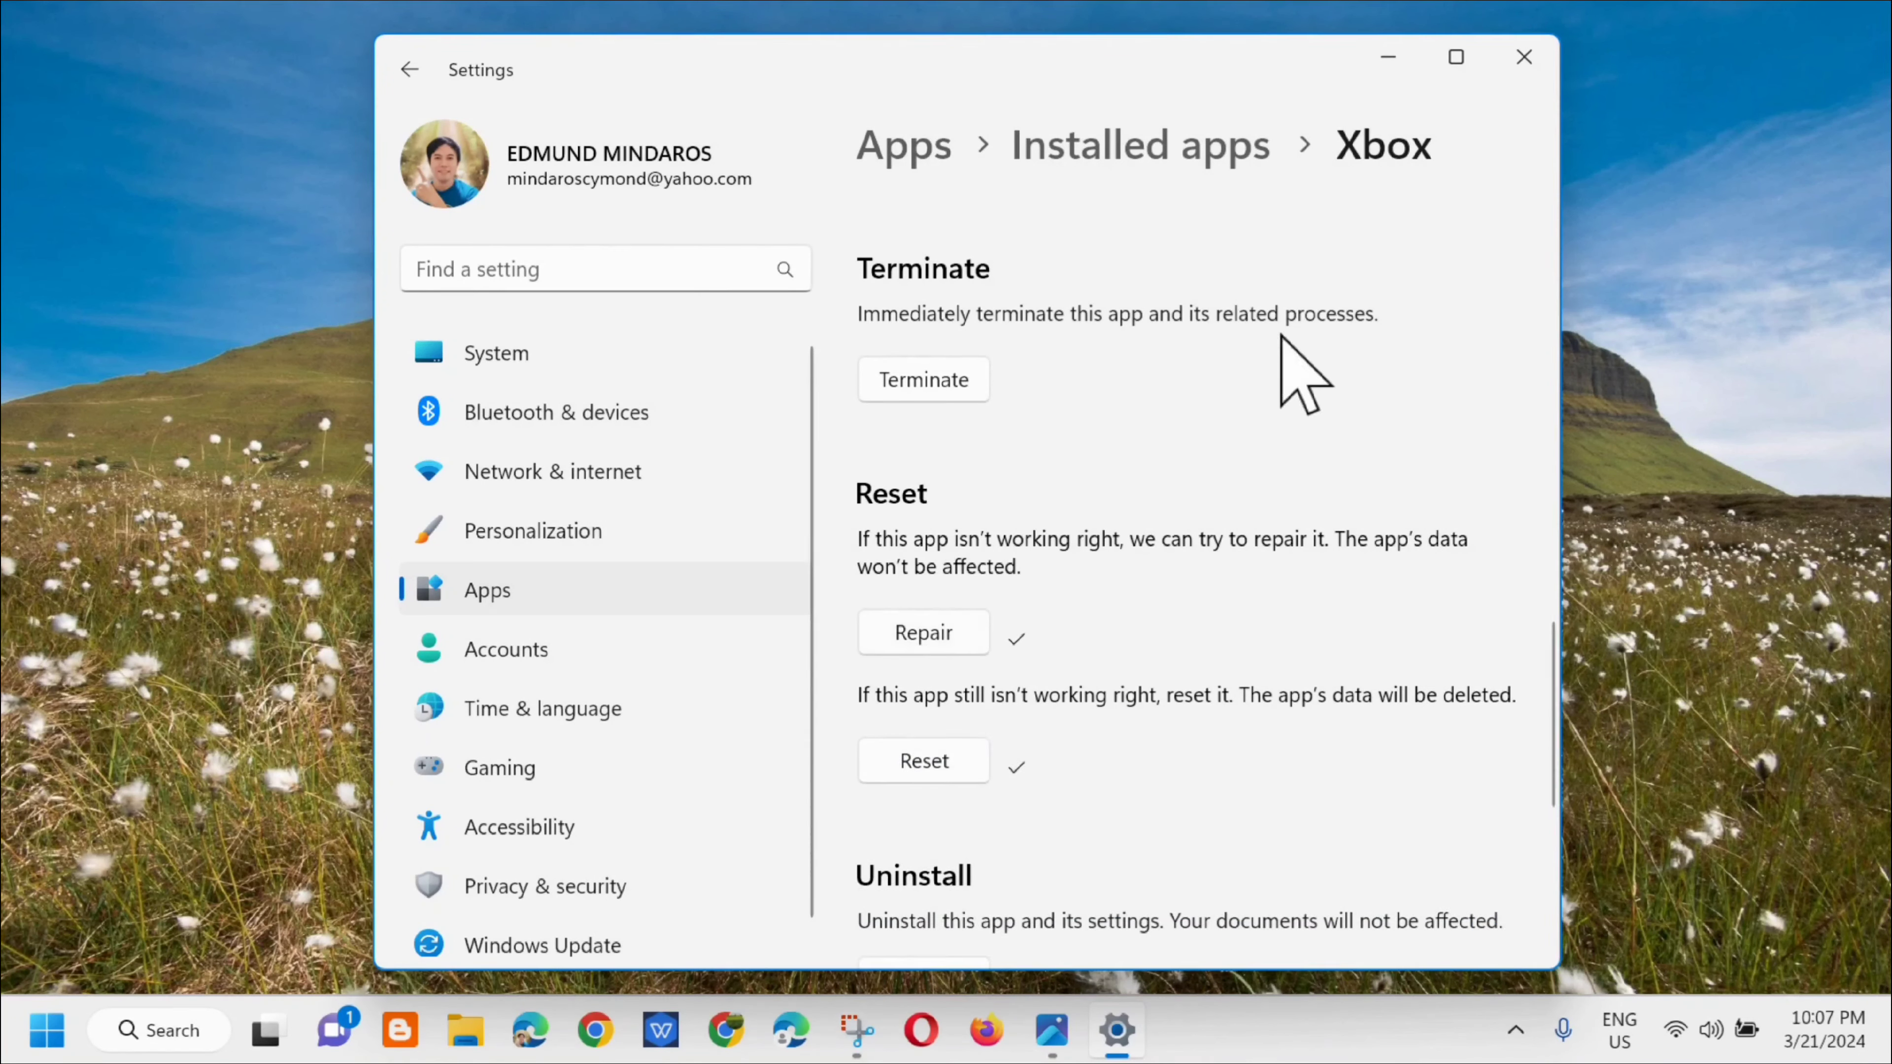
{"action": "left_click", "coordinate": [1524, 60]}
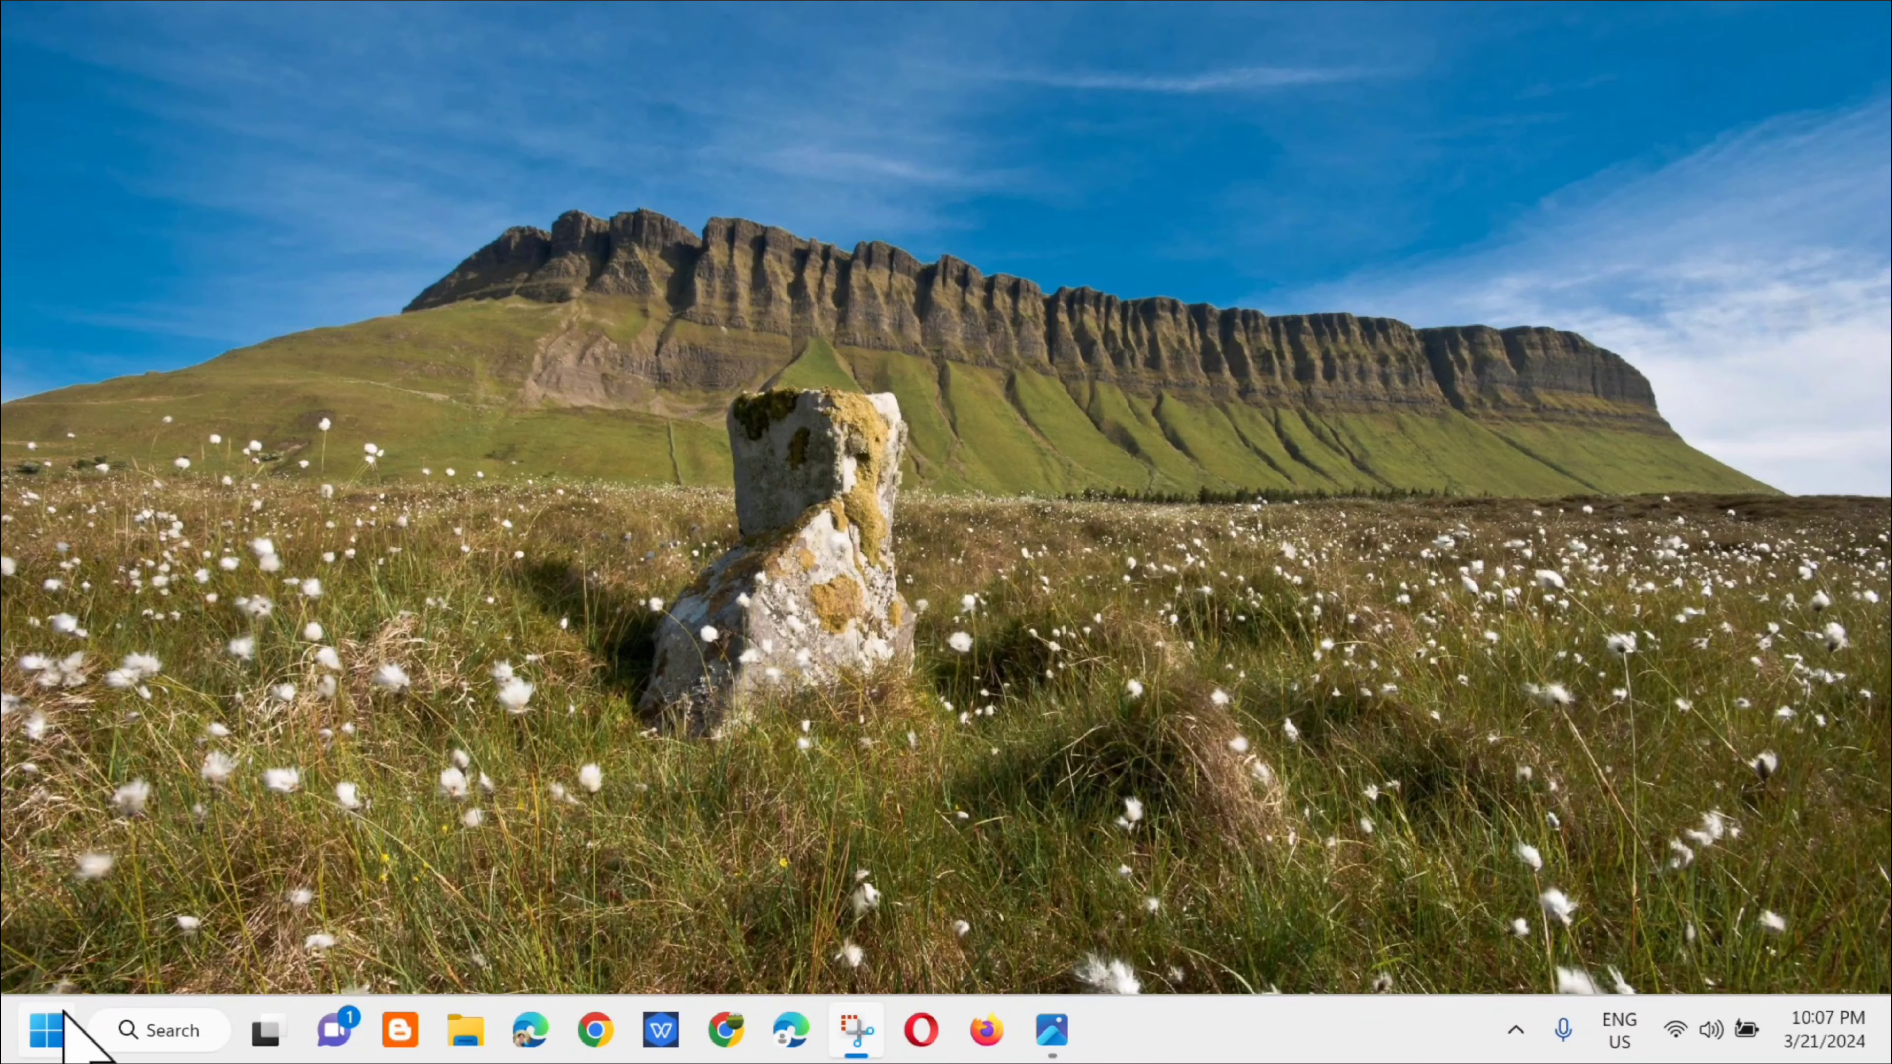
Step: Bring up the computer's power options and dismiss them without restarting
{"action": "left_click", "coordinate": [42, 1046]}
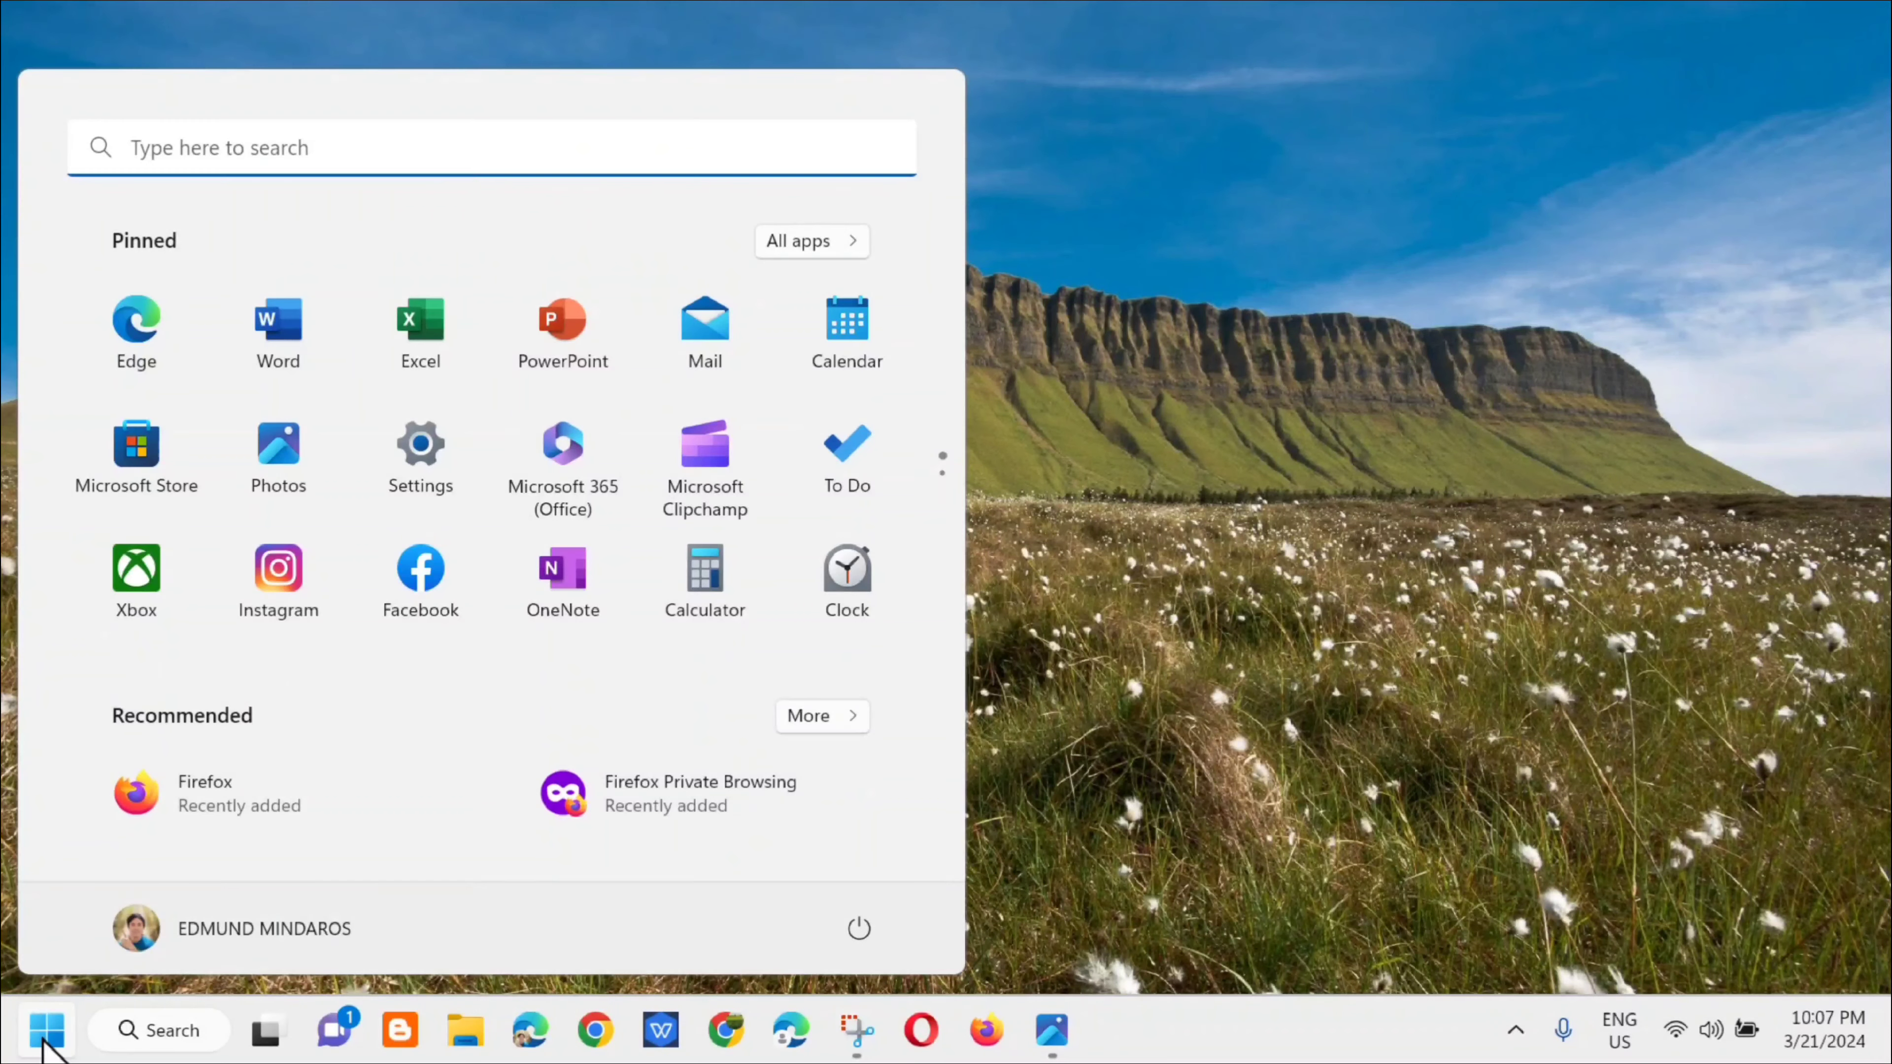
{"action": "left_click", "coordinate": [857, 932]}
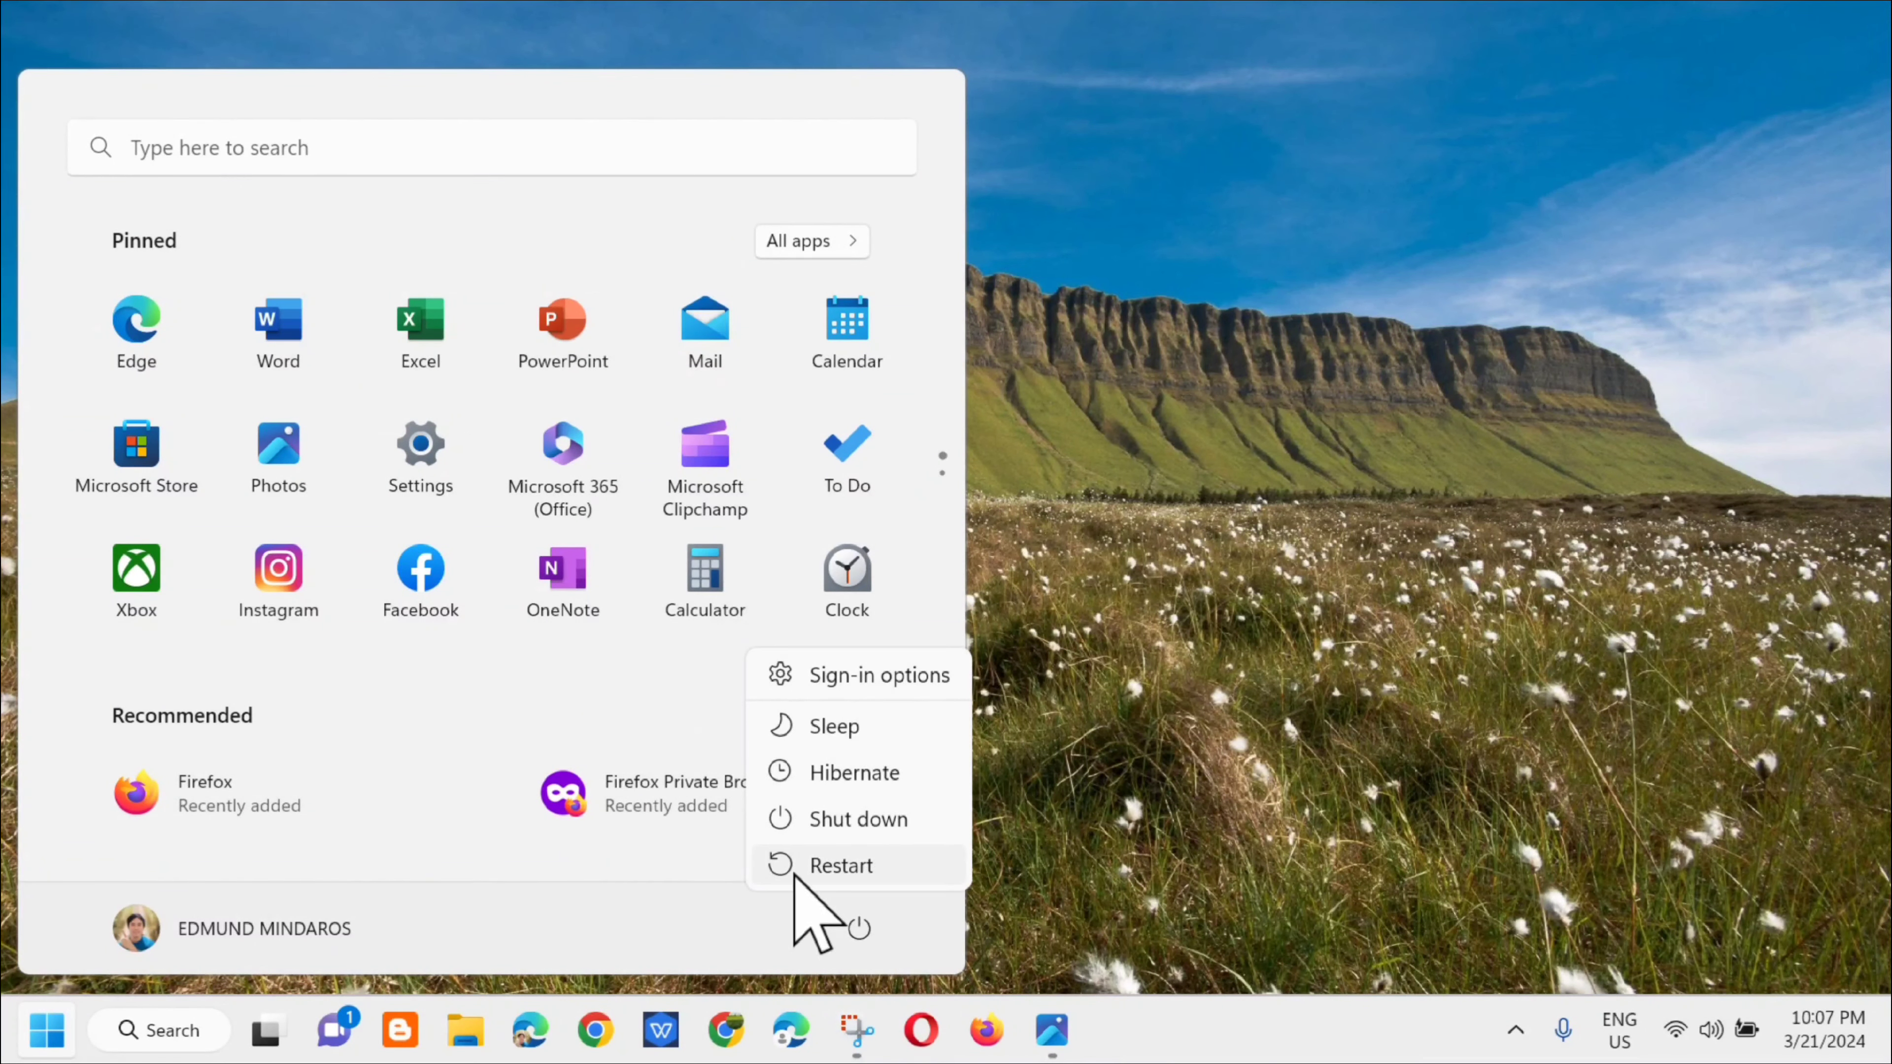
{"action": "left_click", "coordinate": [1237, 702]}
{"action": "left_click", "coordinate": [1217, 665]}
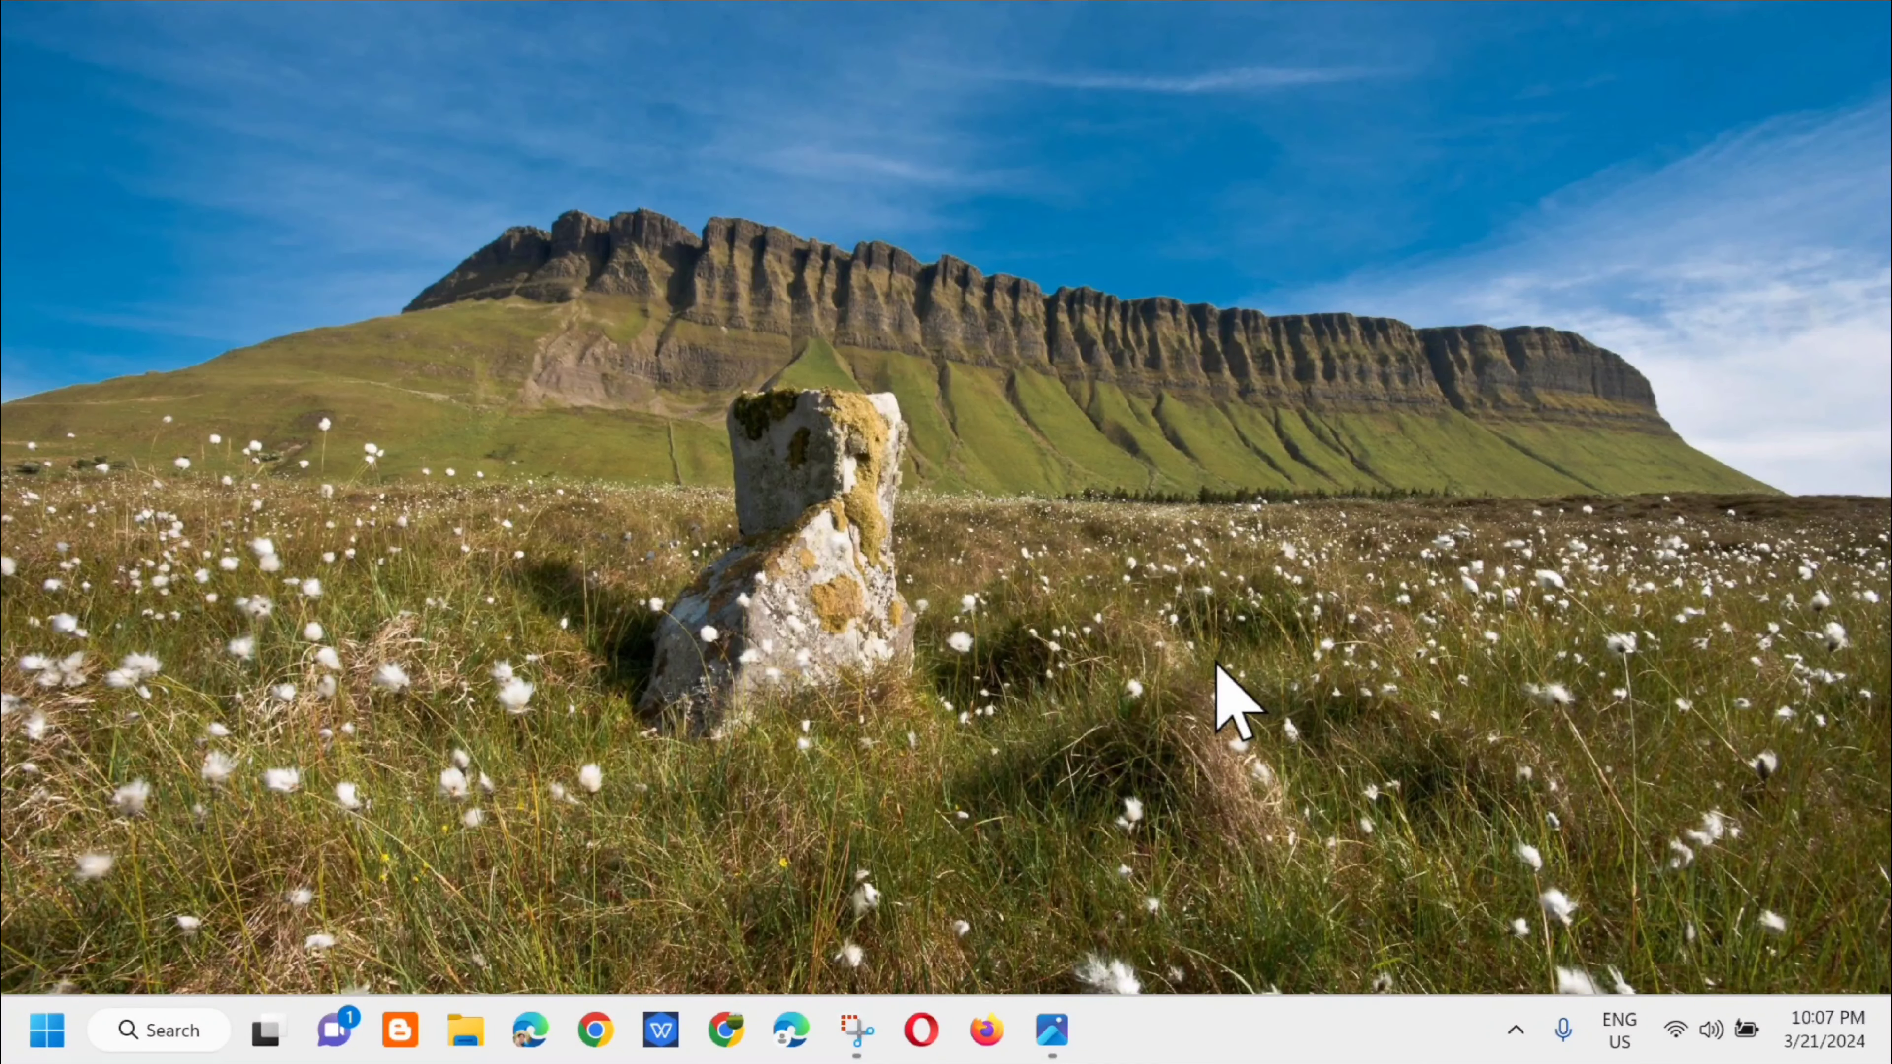